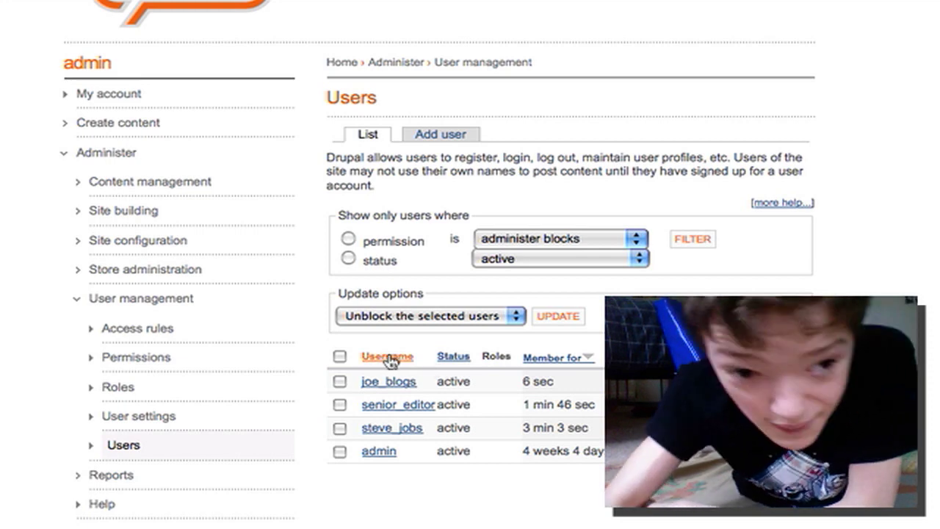
# Review the Permissions table: anonymous users get access content, authenticated users post comments without approval.
pyautogui.click(144, 445)
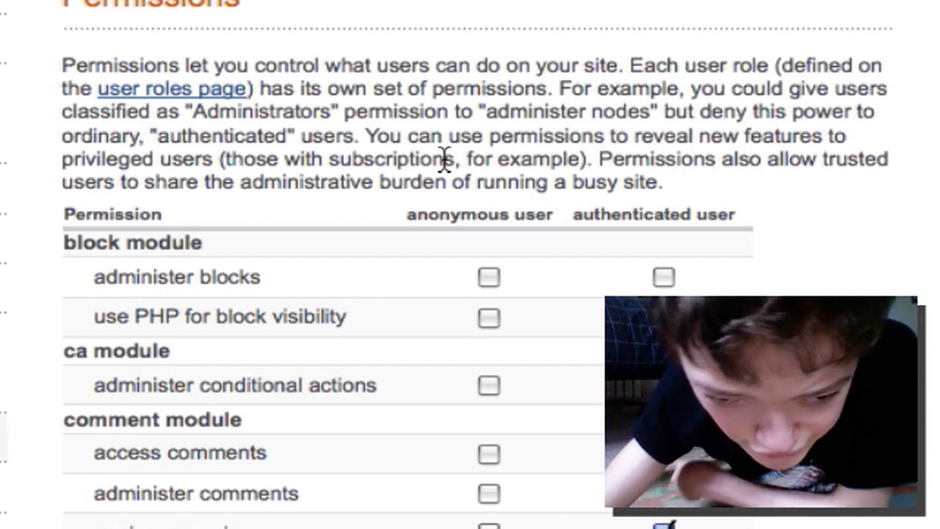
pyautogui.scroll(-1, 452, 163)
pyautogui.scroll(-20, 452, 163)
pyautogui.scroll(10, 462, 163)
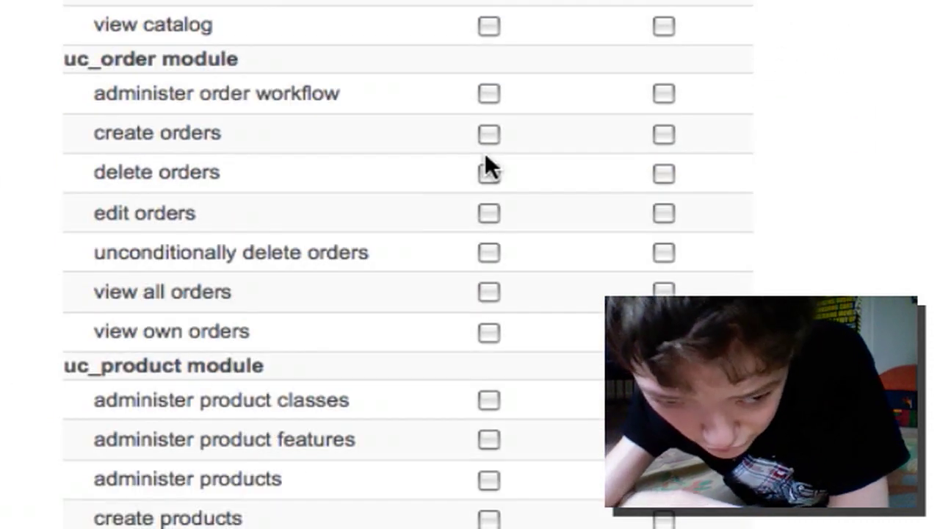
pyautogui.scroll(20, 486, 158)
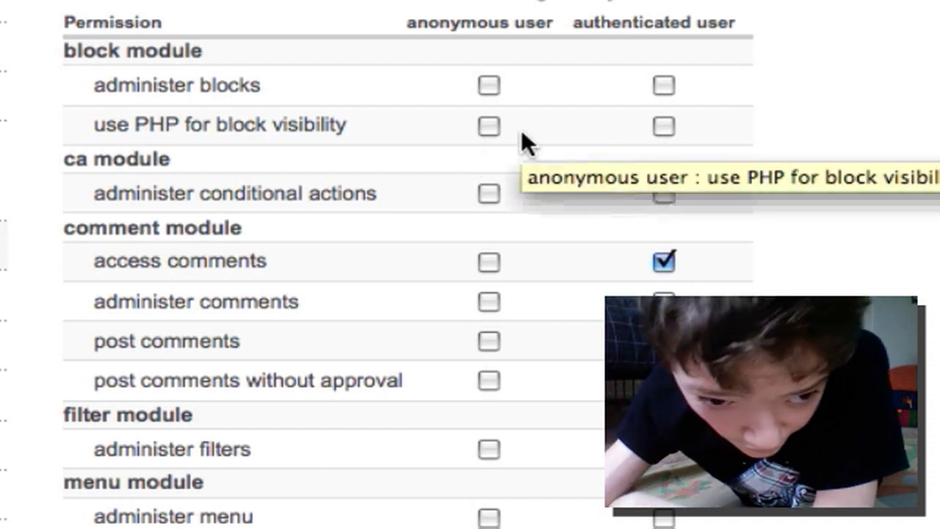
pyautogui.scroll(-20, 520, 133)
pyautogui.scroll(20, 523, 140)
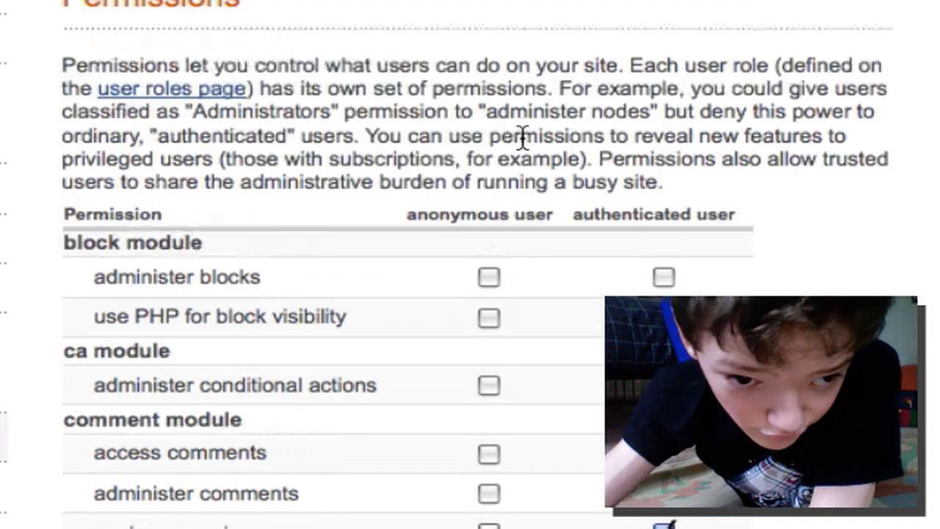
pyautogui.scroll(-4, 522, 140)
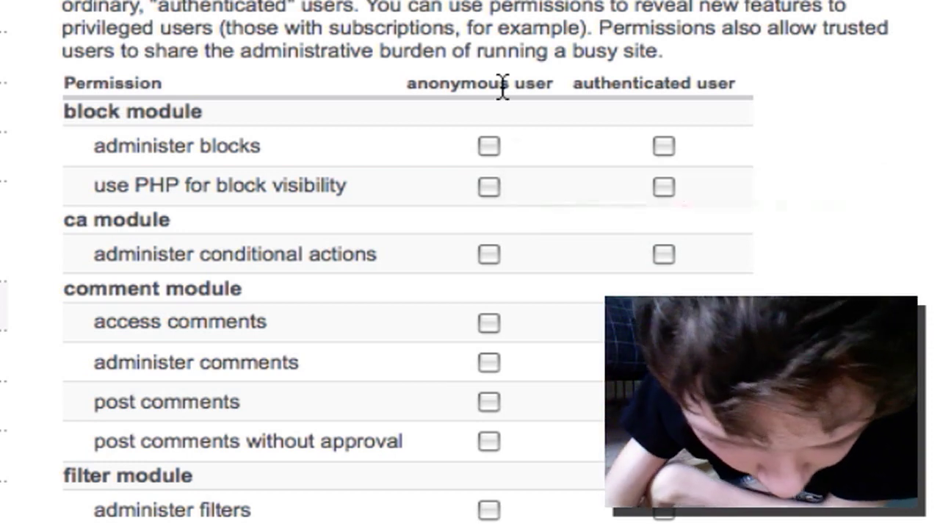
pyautogui.scroll(-3, 502, 85)
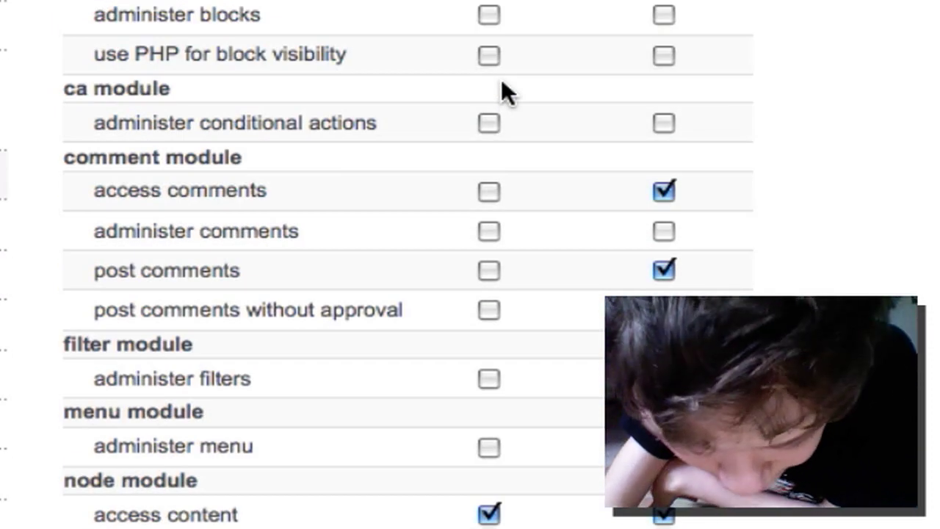
pyautogui.scroll(-7, 502, 82)
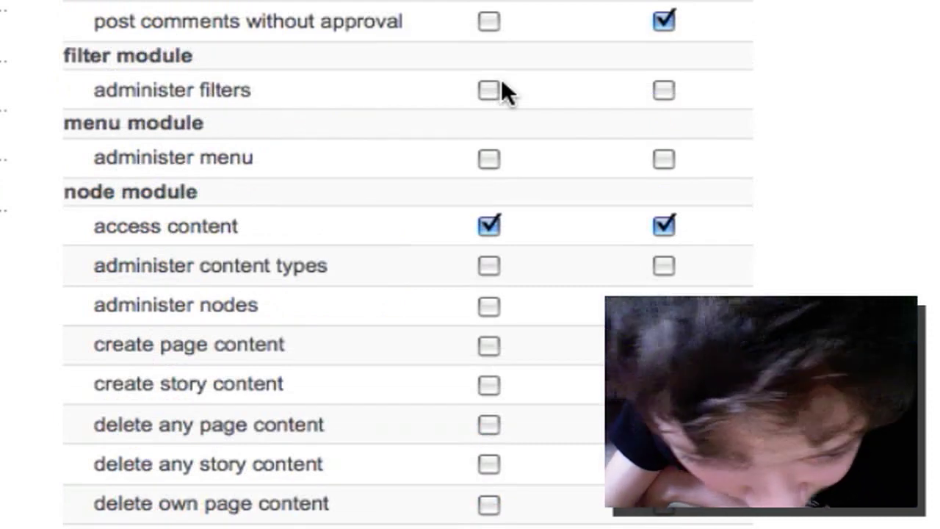
pyautogui.scroll(2, 502, 90)
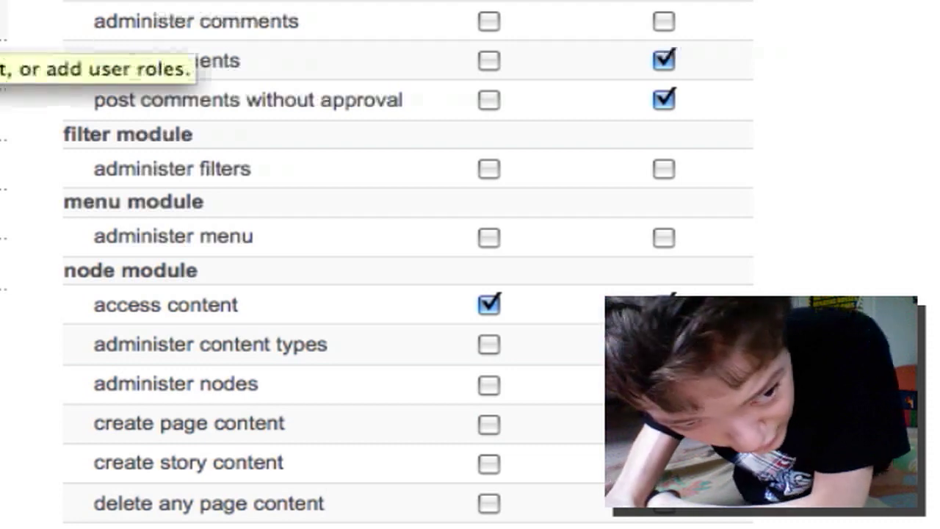
# Add a new role named 'Senior Editor' on the Roles page.
pyautogui.click(4, 22)
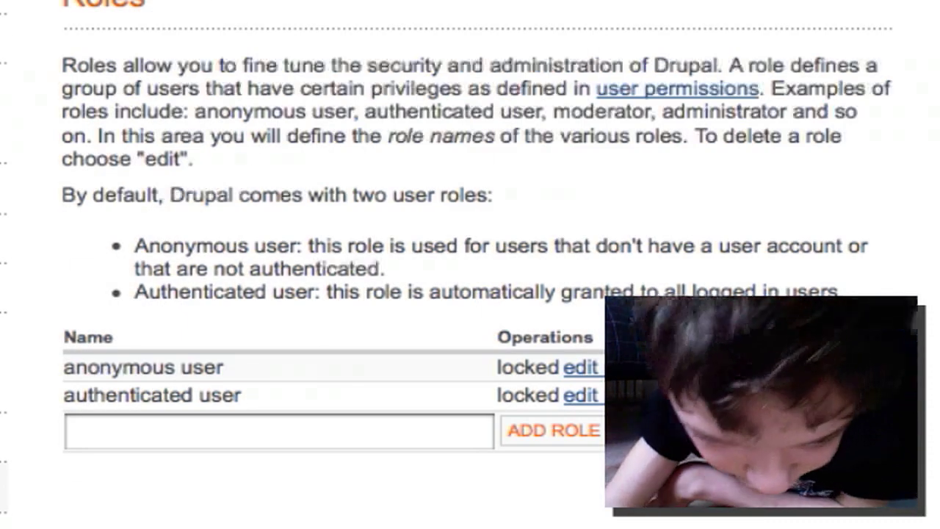
pyautogui.scroll(-4, 50, 97)
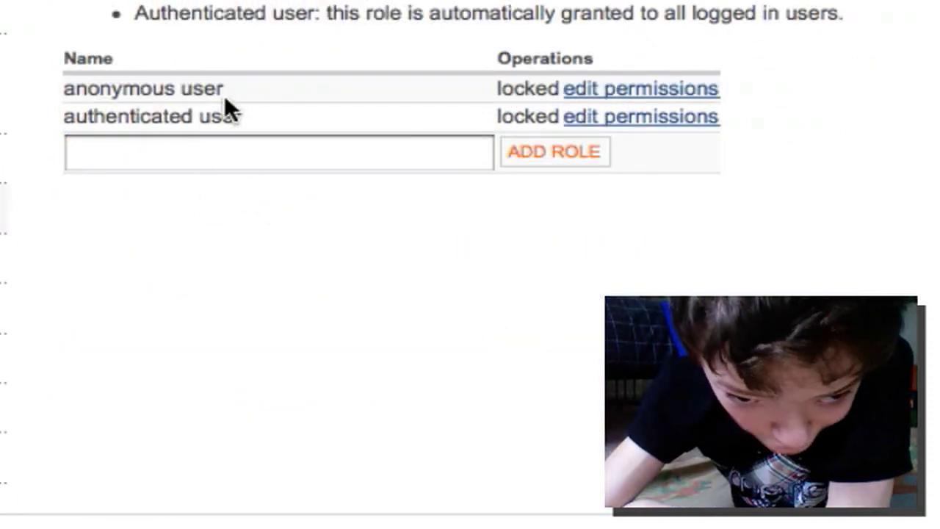
pyautogui.click(403, 151)
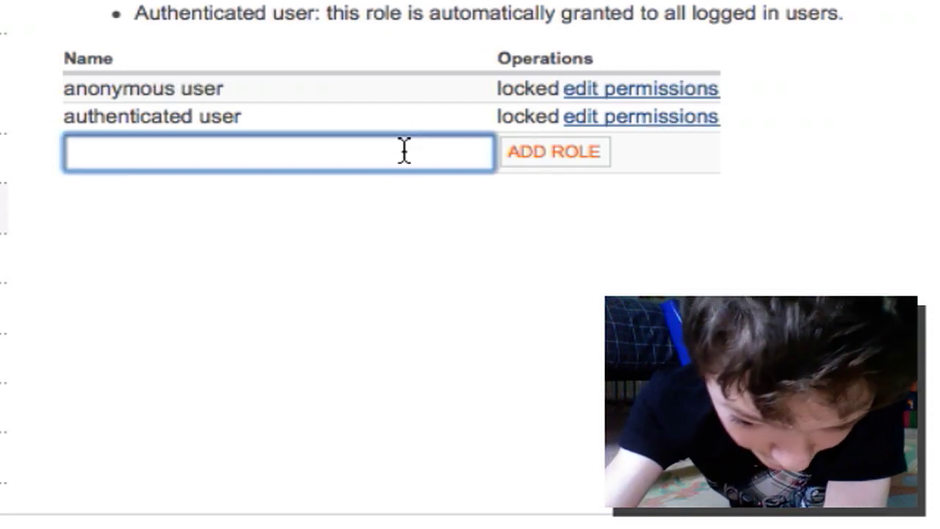
pyautogui.write('S')
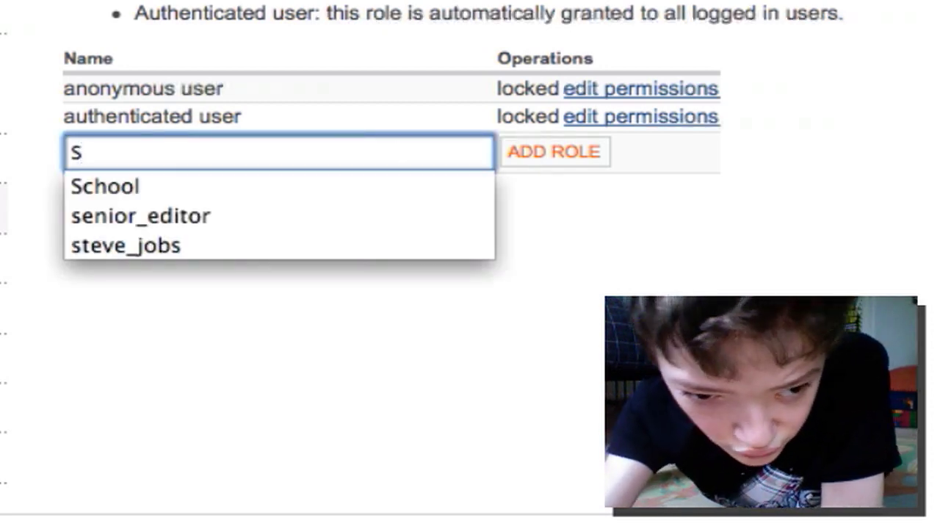
pyautogui.write('e')
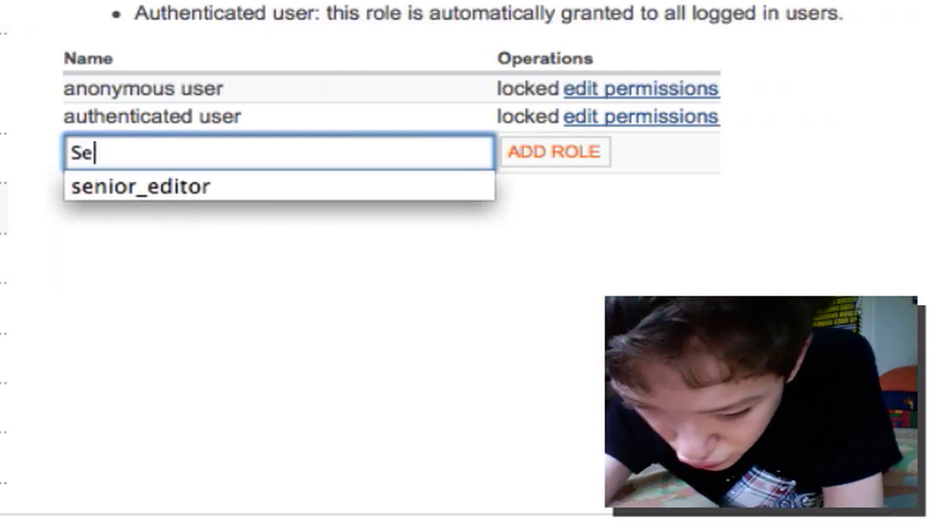
pyautogui.write('nio')
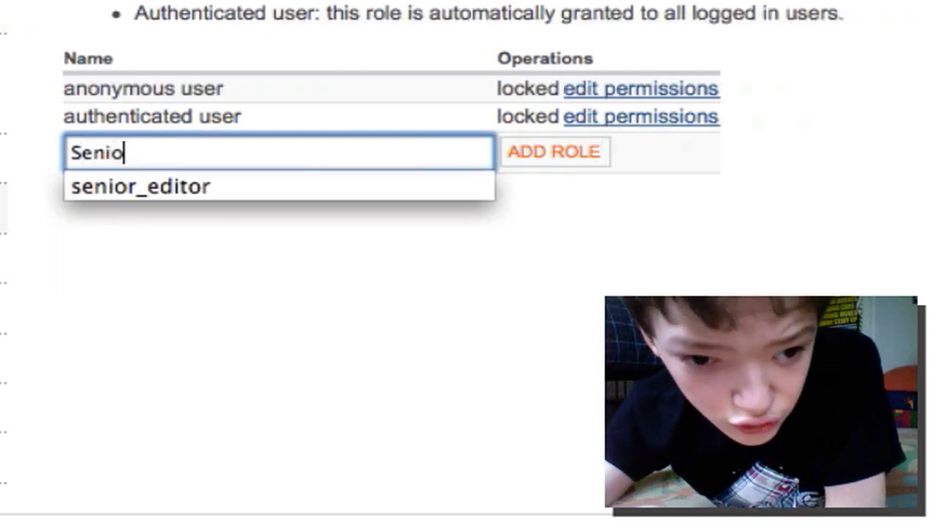
pyautogui.write('r ')
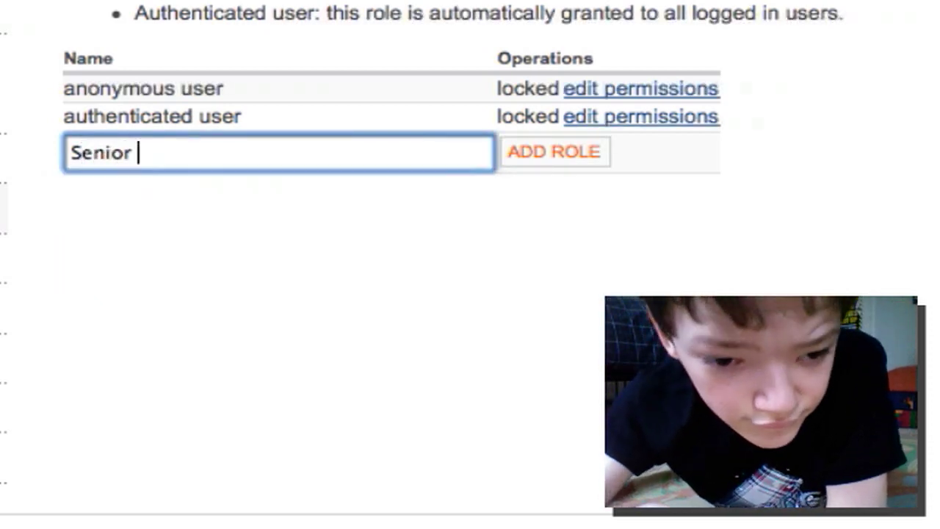
pyautogui.write('Edi')
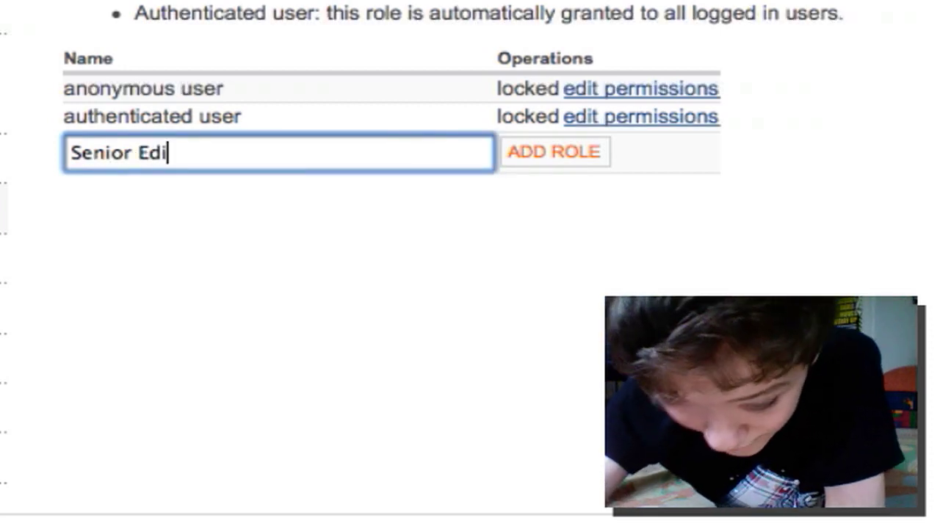
pyautogui.write('to')
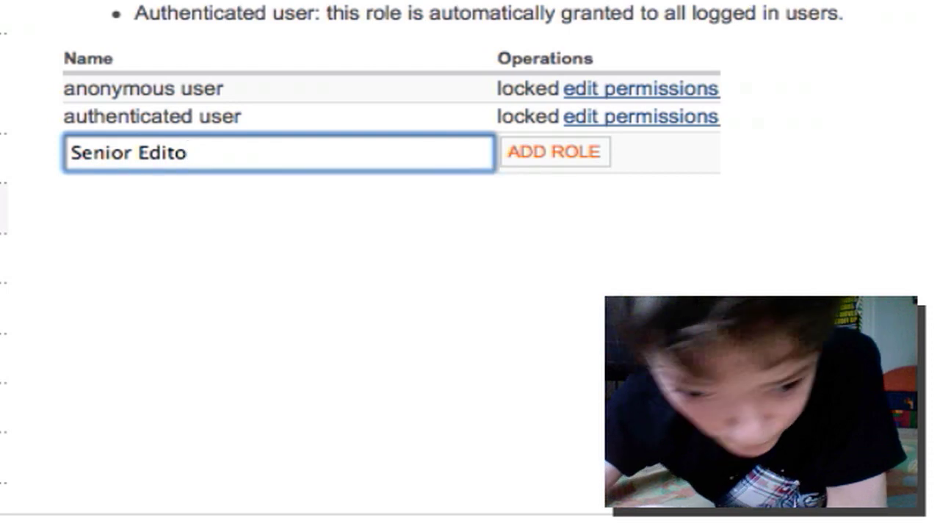
pyautogui.write('r')
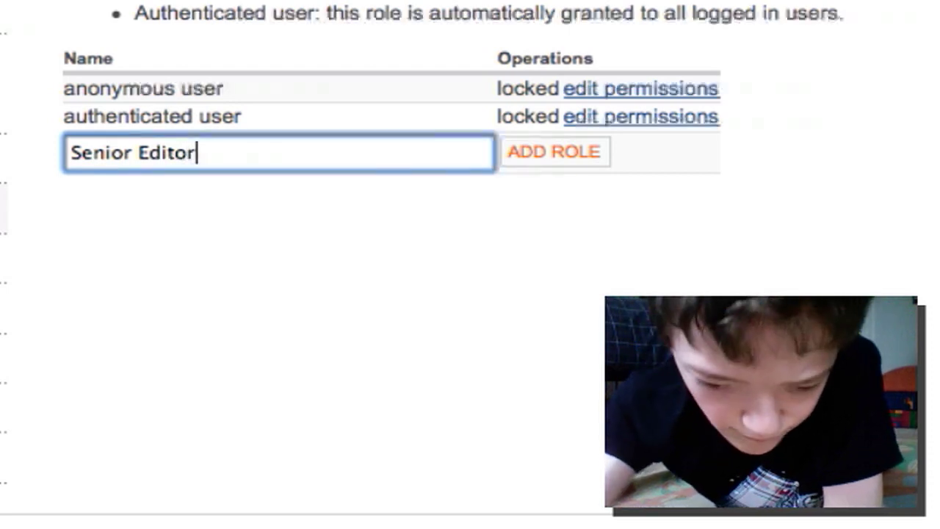
pyautogui.click(534, 155)
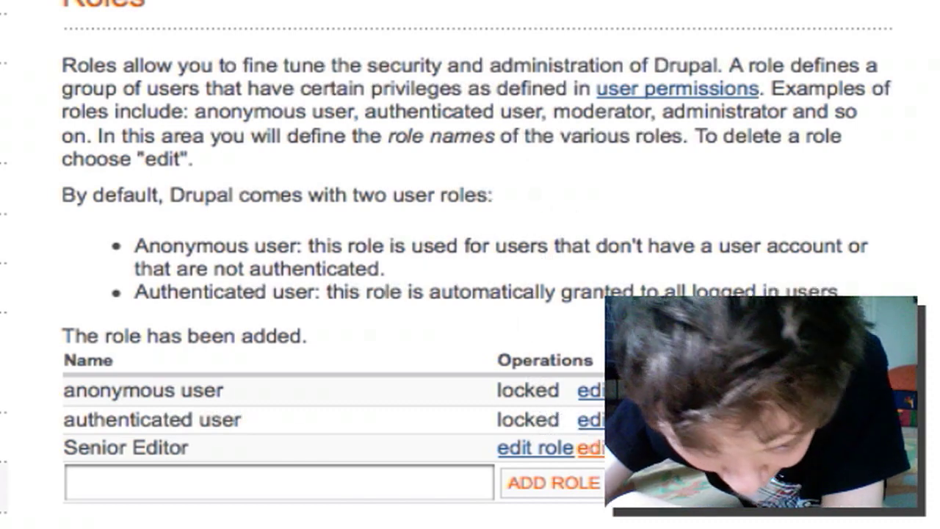
# For Senior Editor, untick administer nodes and allow creating page and story content.
pyautogui.click(590, 447)
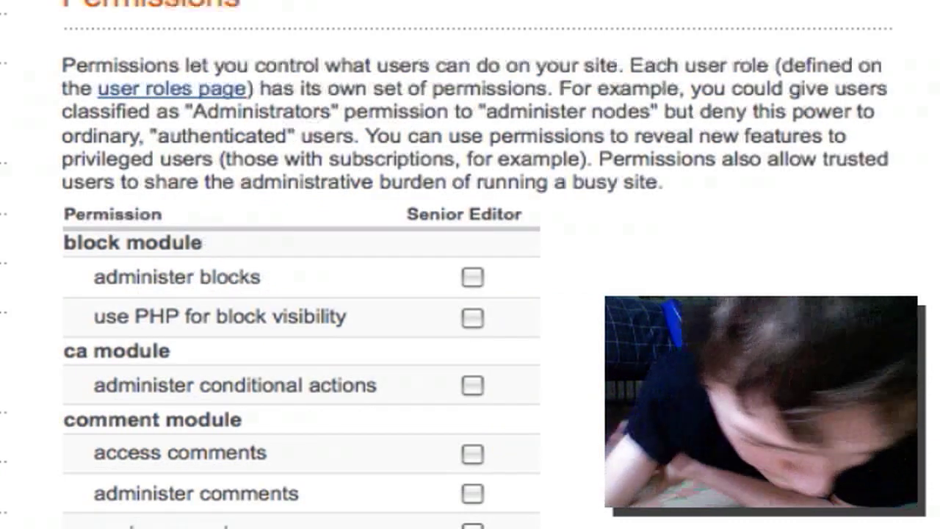
pyautogui.scroll(-10, 301, 293)
pyautogui.scroll(6, 301, 294)
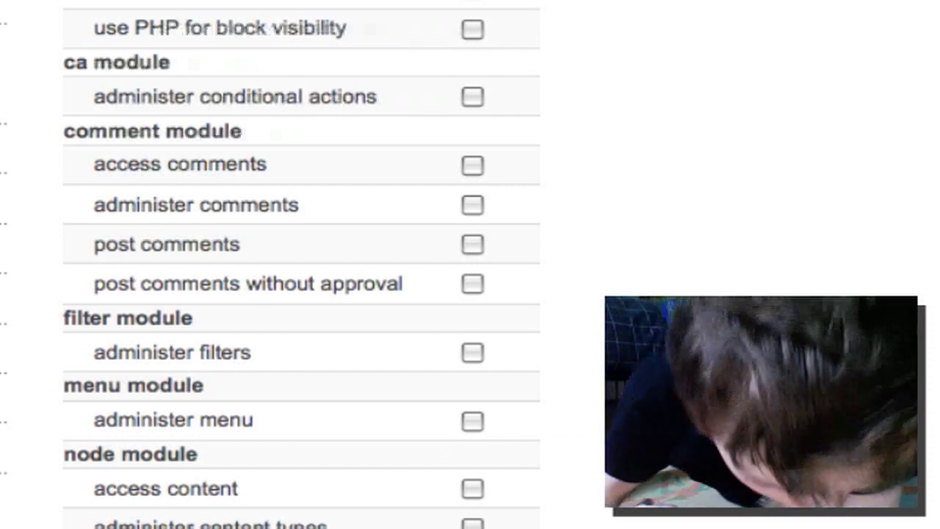
pyautogui.scroll(-4, 301, 265)
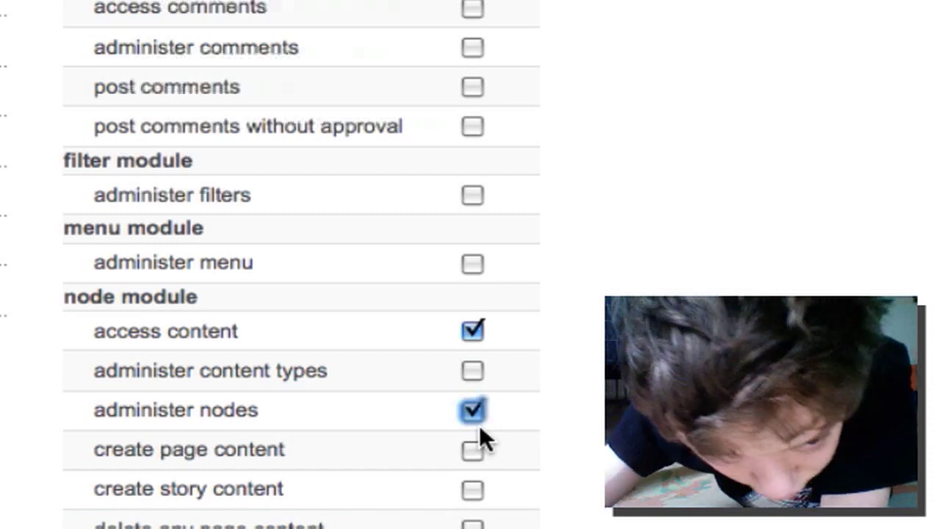
pyautogui.click(479, 424)
pyautogui.click(485, 439)
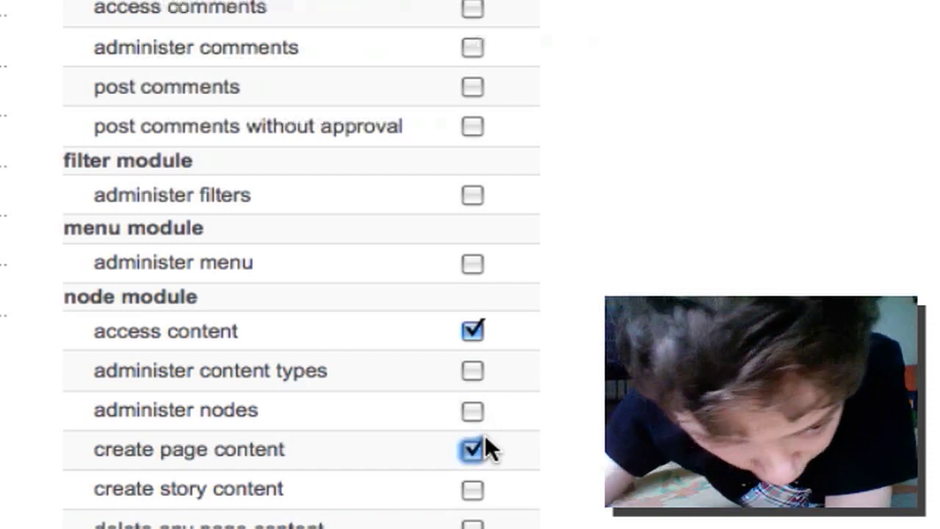
pyautogui.click(482, 493)
# Allow deleting own stories, revisions, and any story or page content, then save Senior Editor's permissions.
pyautogui.scroll(-5, 482, 498)
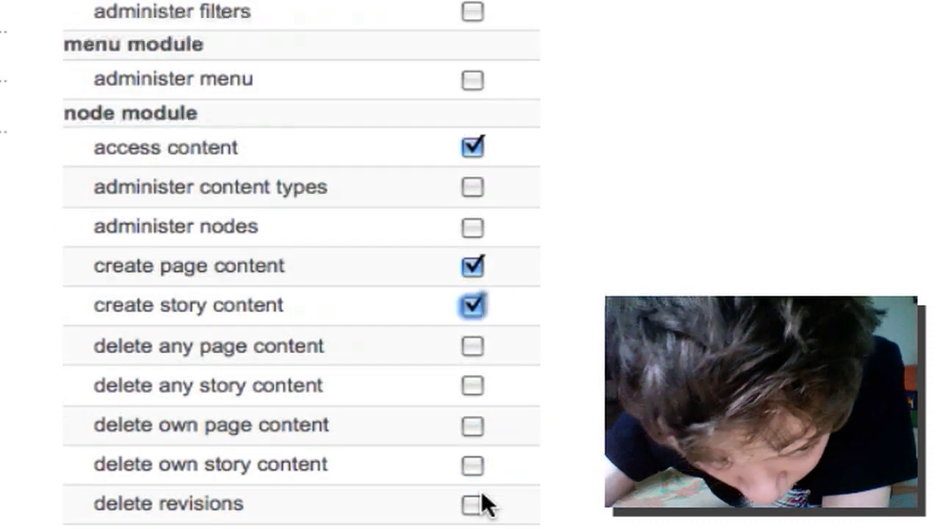
pyautogui.click(481, 467)
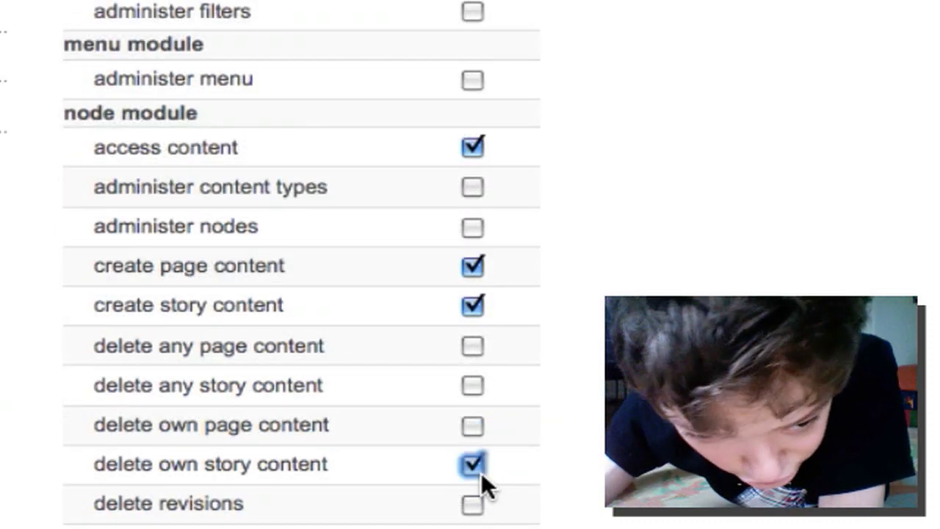
pyautogui.click(475, 502)
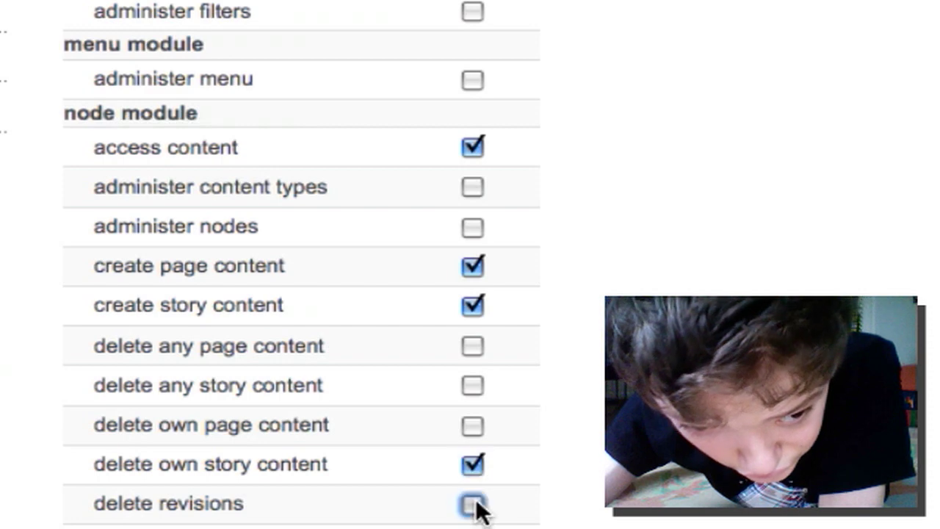
pyautogui.click(477, 396)
pyautogui.click(464, 348)
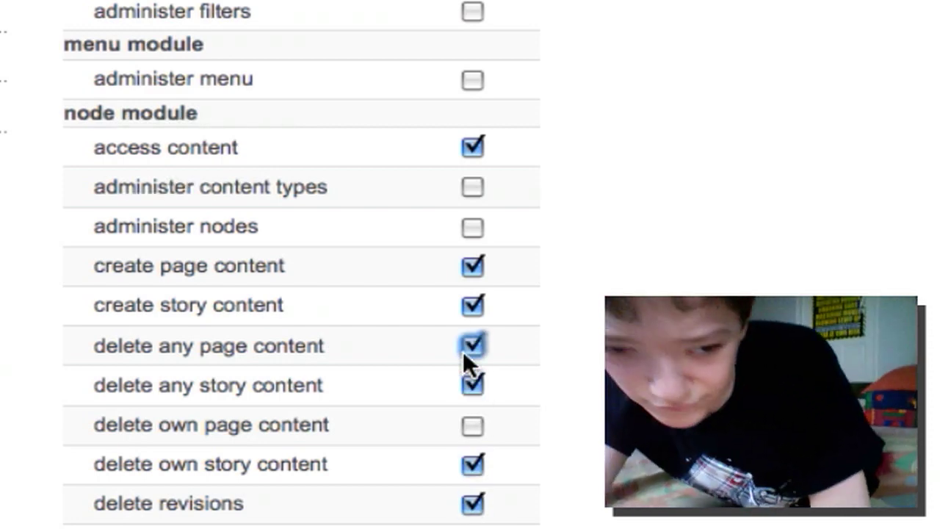
pyautogui.scroll(-15, 463, 351)
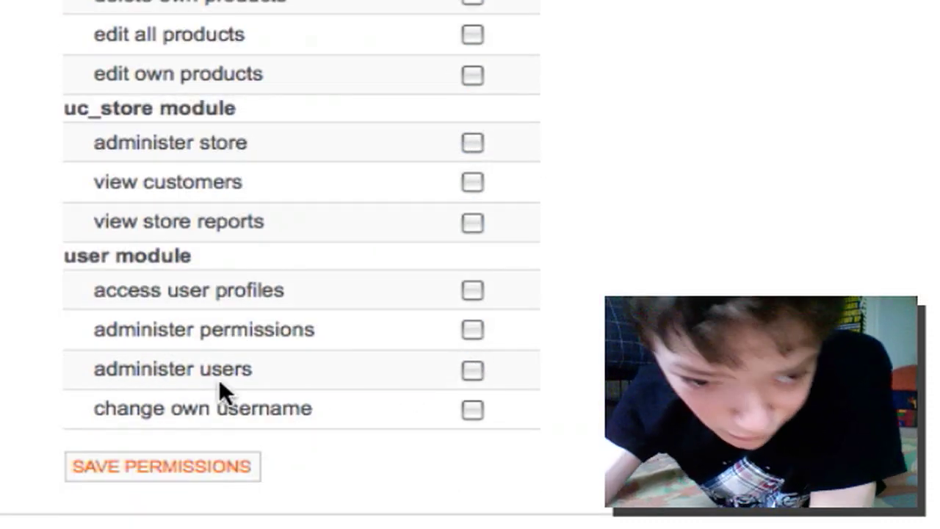
pyautogui.click(220, 457)
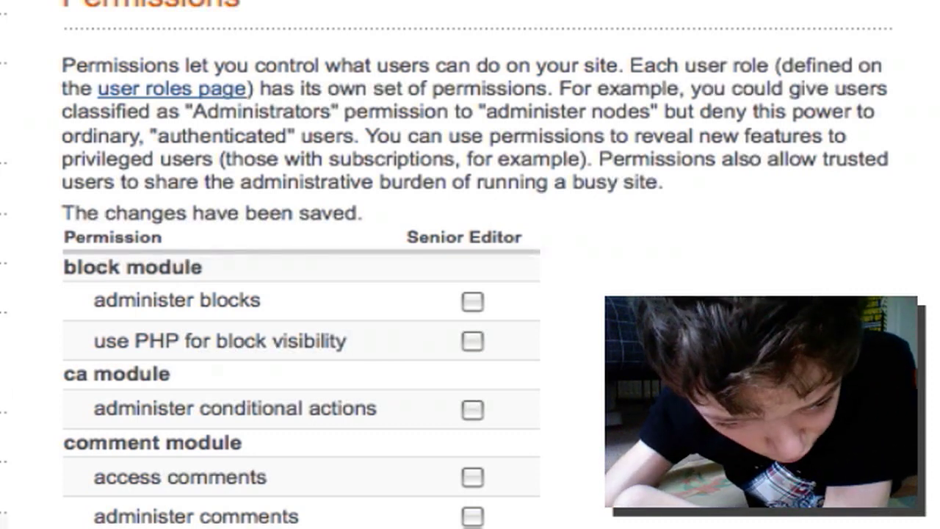
# Return to the Roles page listing anonymous user, authenticated user and Senior Editor.
pyautogui.press('Tab')
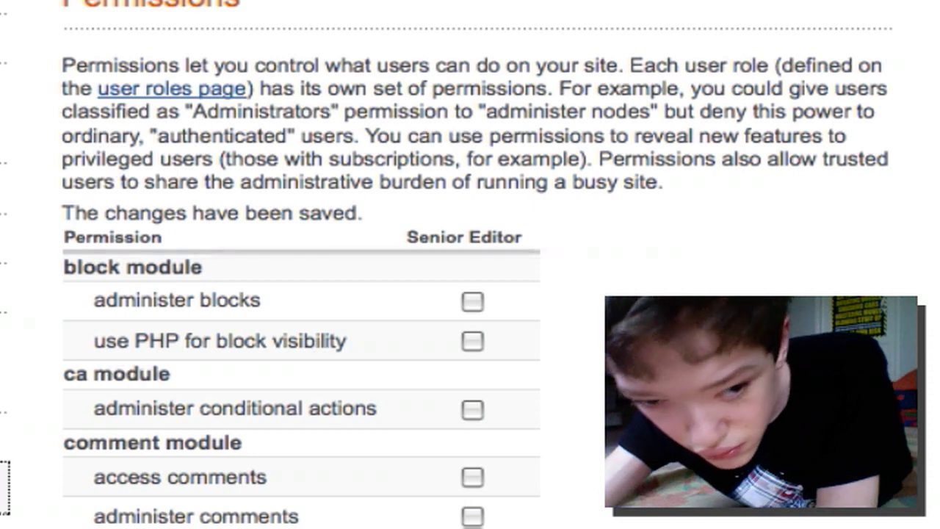
pyautogui.press('Return')
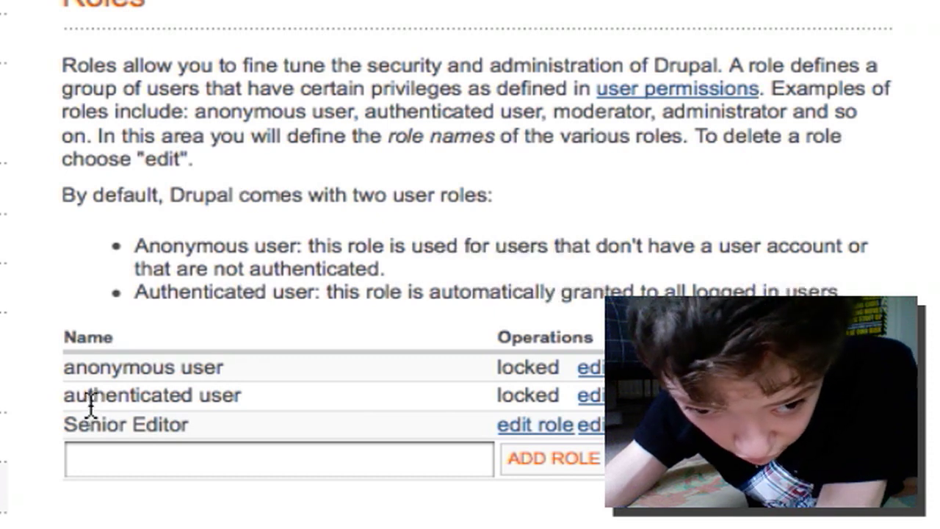
pyautogui.moveTo(91, 400); pyautogui.dragTo(474, 397)
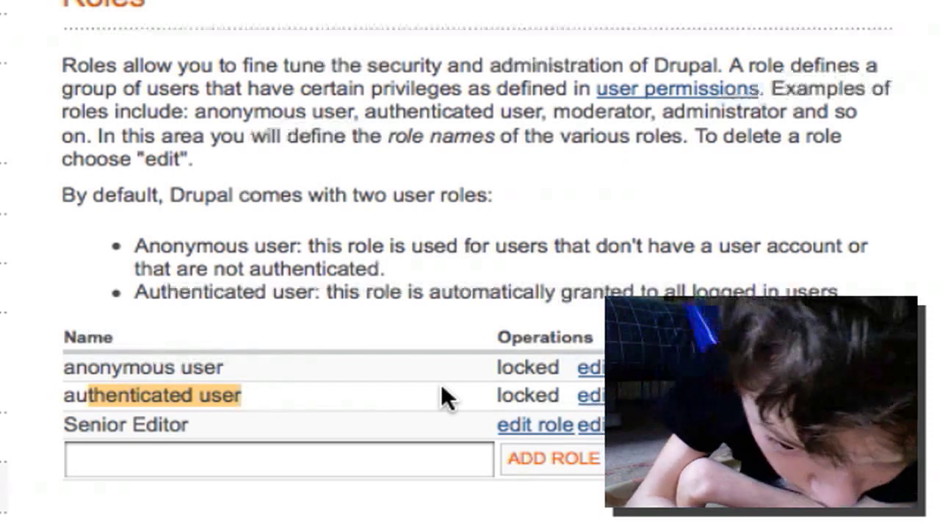
# Add a new role named 'Bloggger'.
pyautogui.click(265, 474)
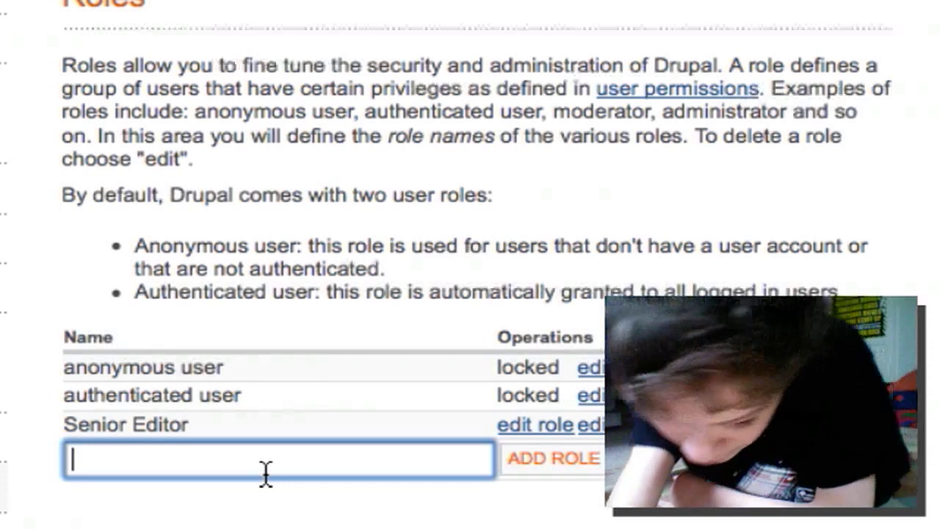
pyautogui.write('B')
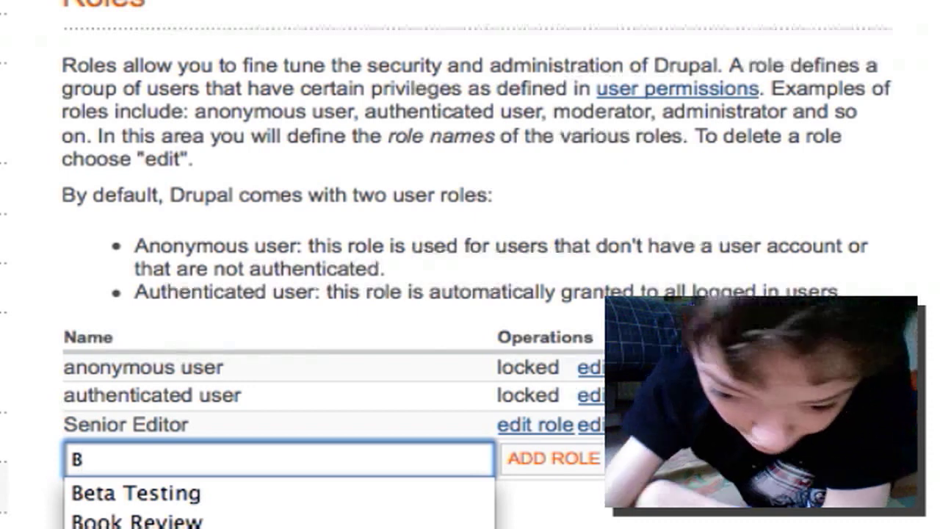
pyautogui.write('lo')
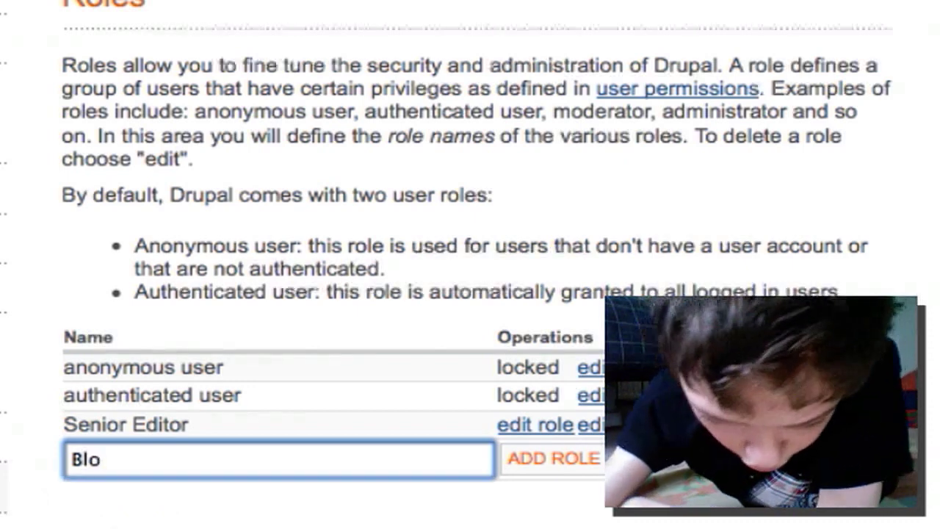
pyautogui.write('ggger')
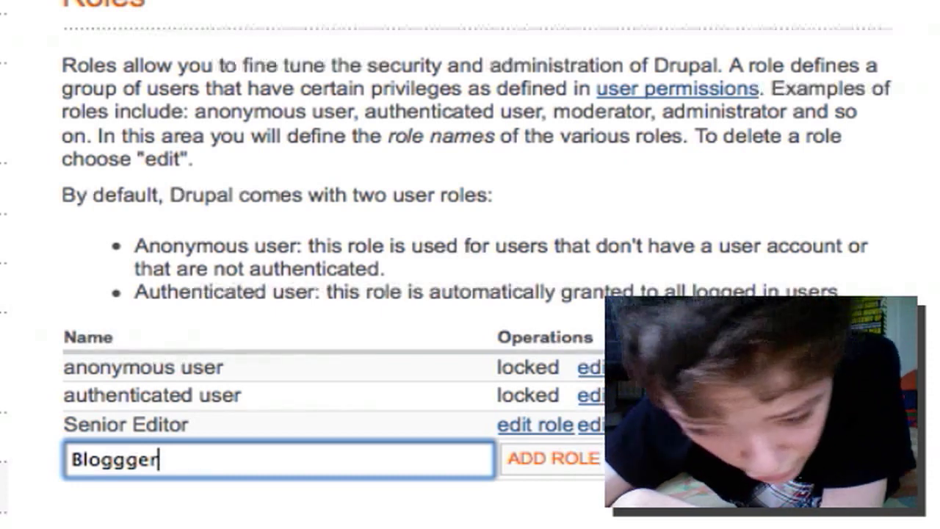
pyautogui.click(581, 453)
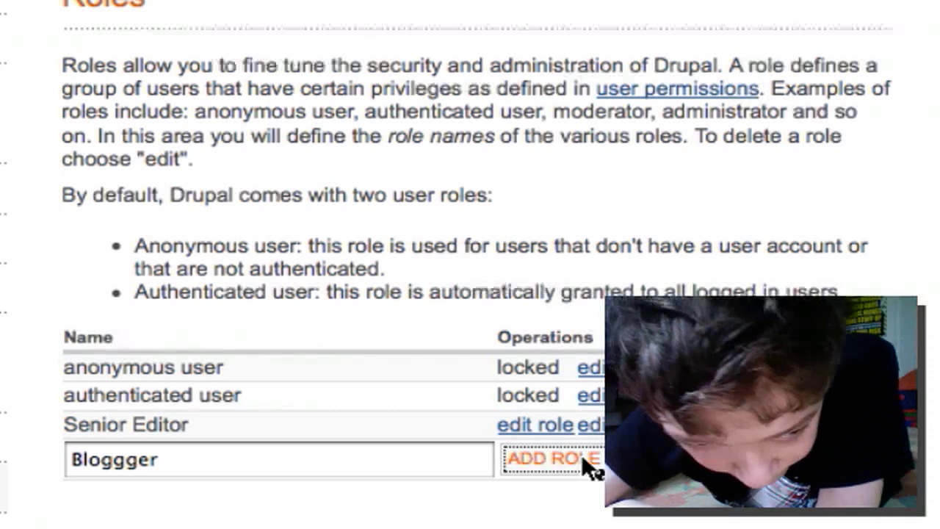
pyautogui.scroll(-4, 581, 454)
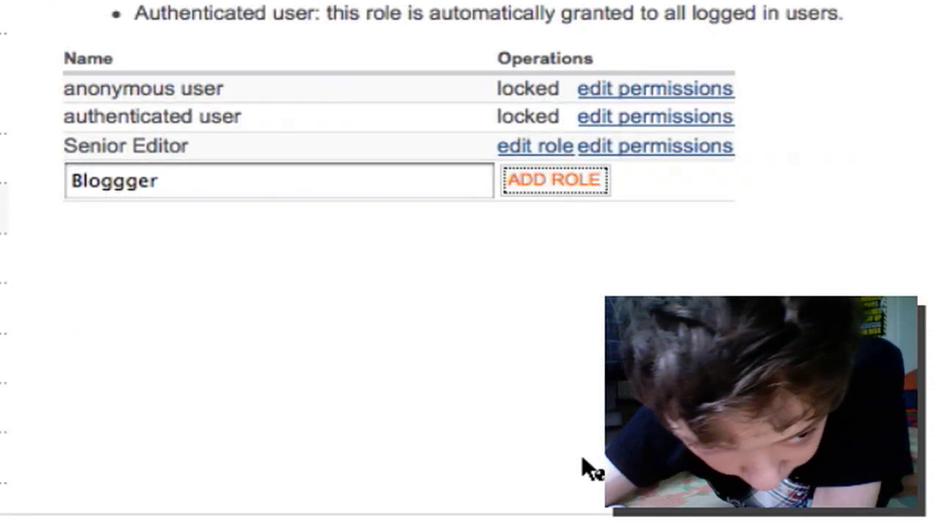
pyautogui.press('Return')
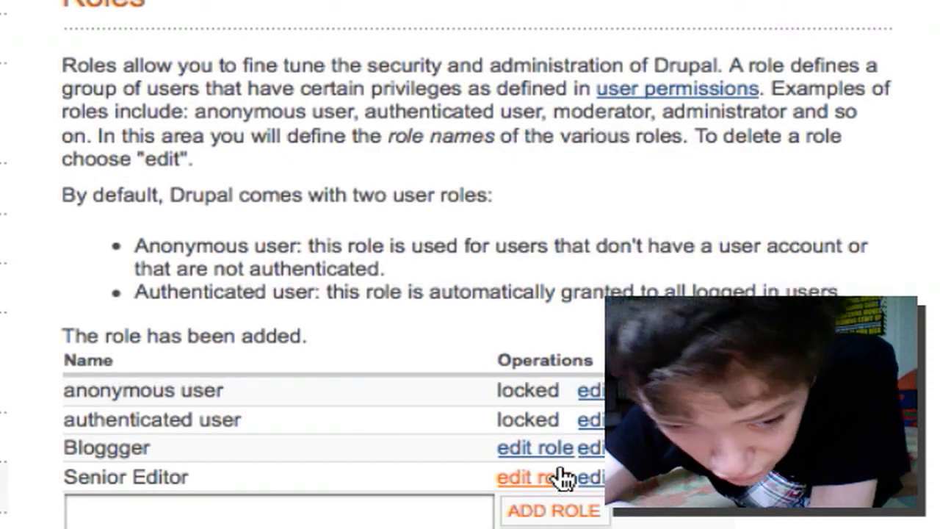
pyautogui.click(559, 446)
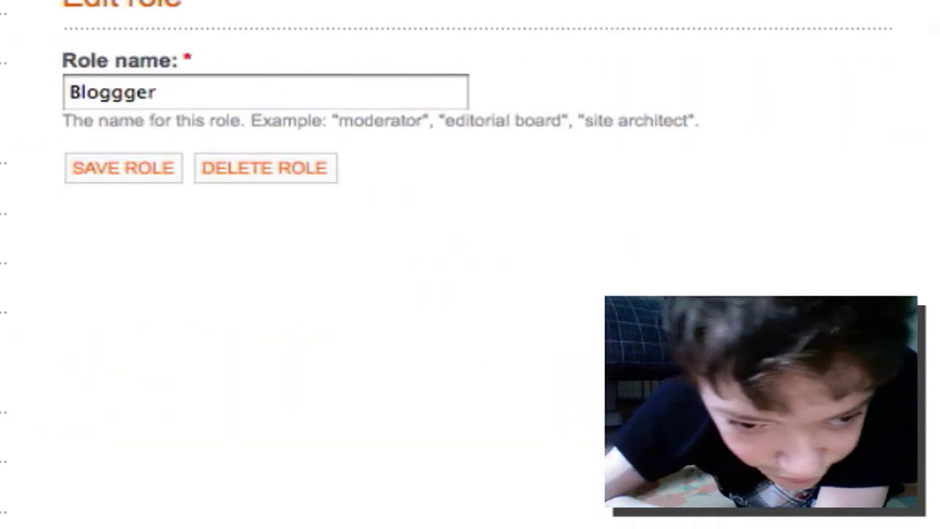
pyautogui.click(175, 166)
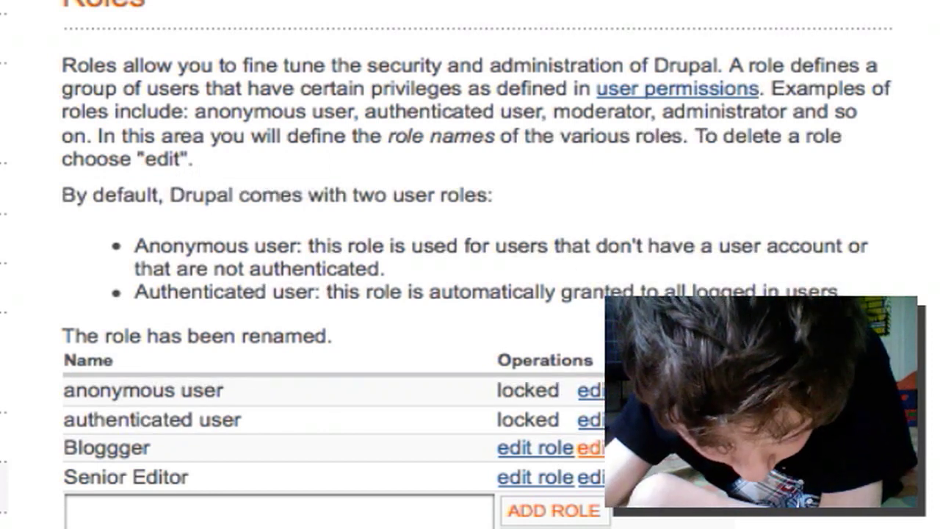
# Grant Bloggger the edit own story content permission and save its permissions.
pyautogui.click(591, 448)
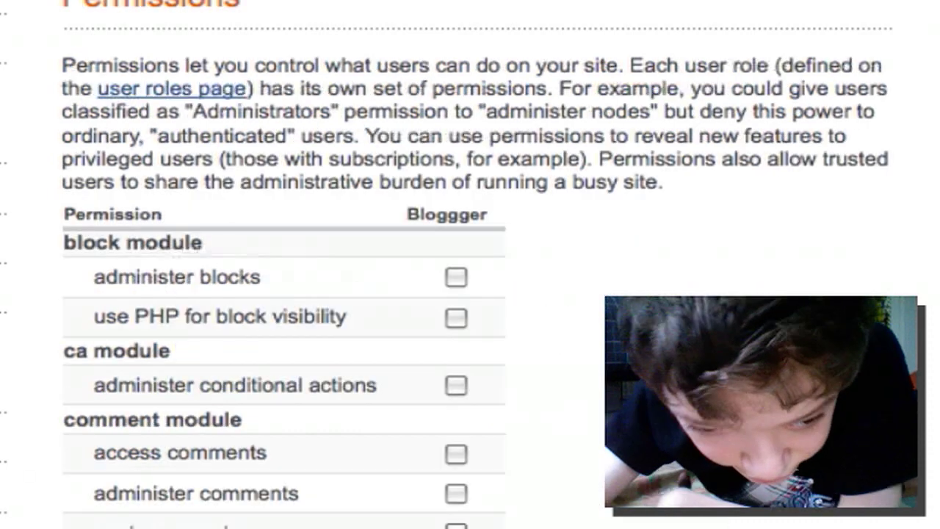
pyautogui.scroll(-10, 284, 294)
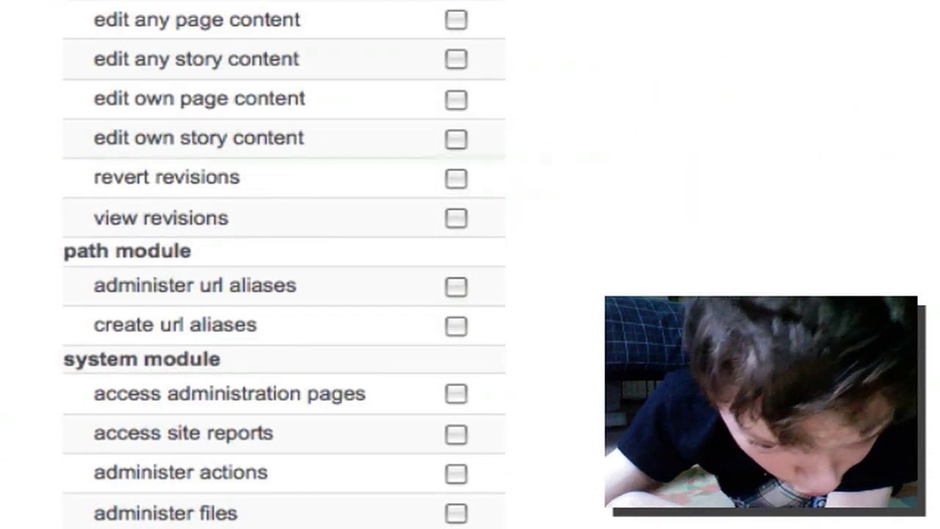
pyautogui.scroll(-4, 284, 265)
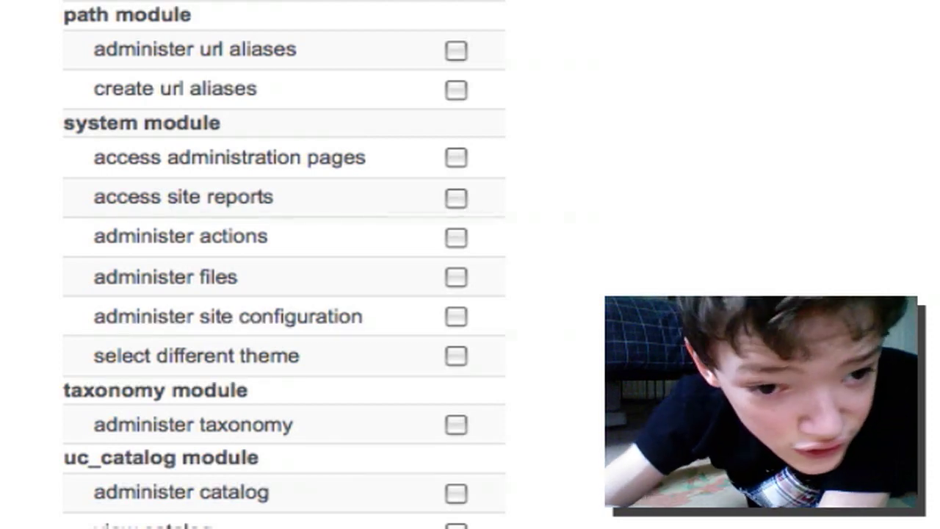
pyautogui.scroll(3, 604, 77)
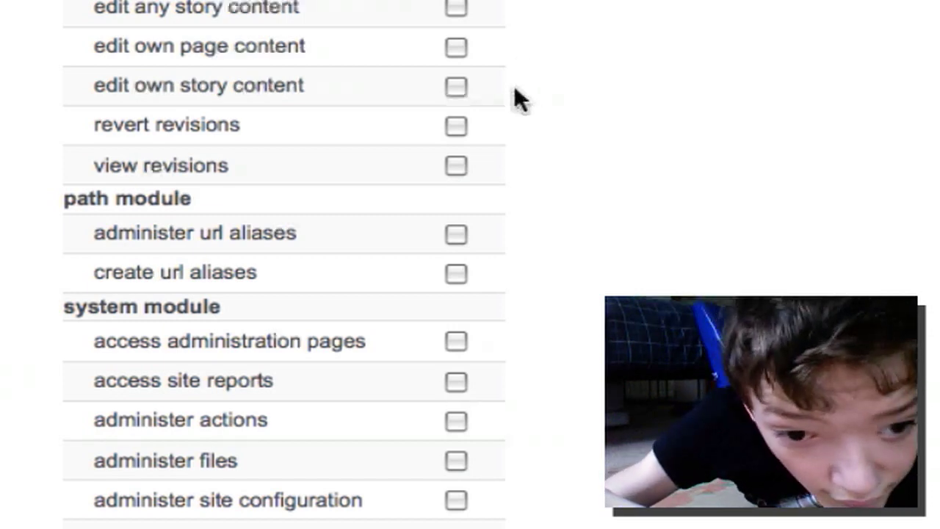
pyautogui.click(461, 84)
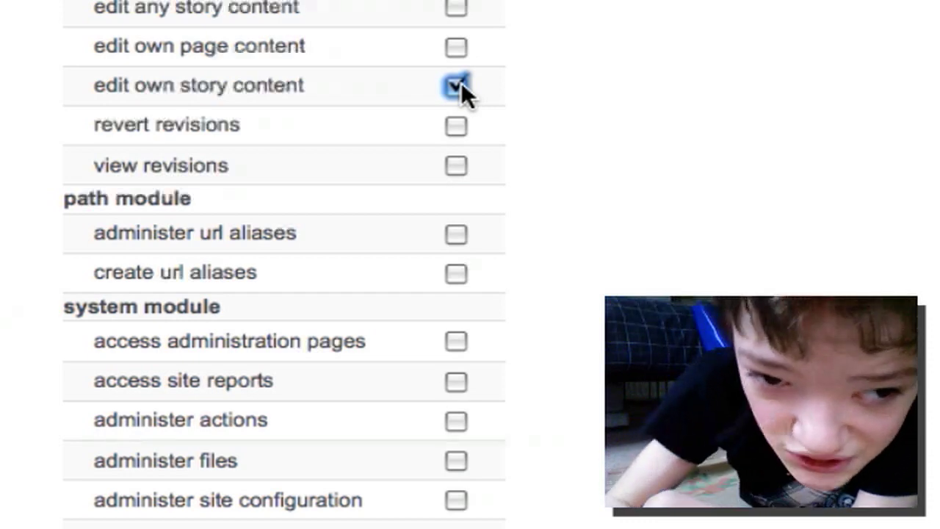
pyautogui.scroll(-15, 462, 82)
pyautogui.scroll(20, 460, 82)
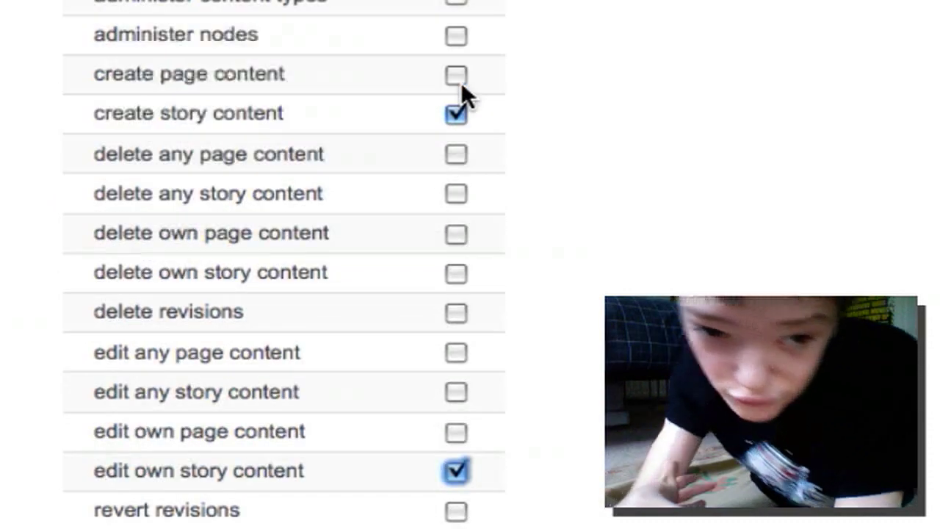
pyautogui.scroll(-4, 460, 81)
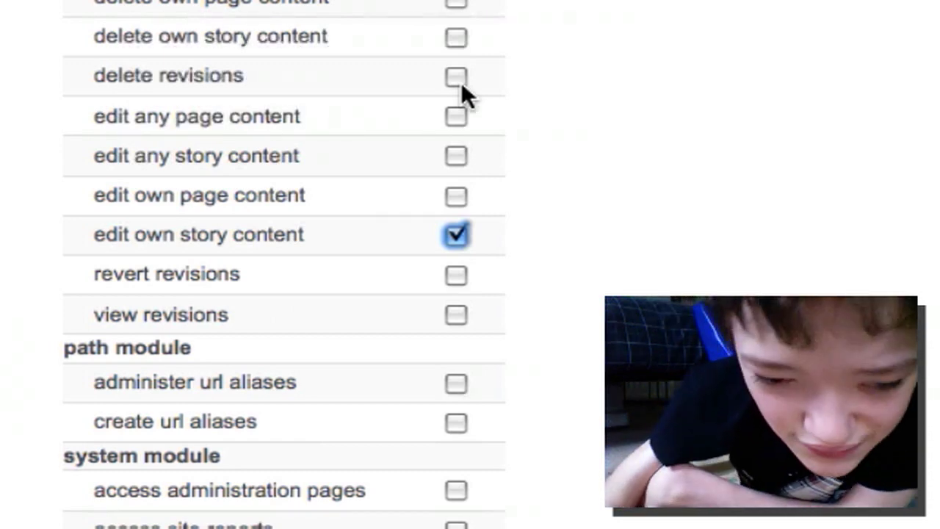
pyautogui.scroll(-12, 461, 82)
pyautogui.scroll(3, 460, 80)
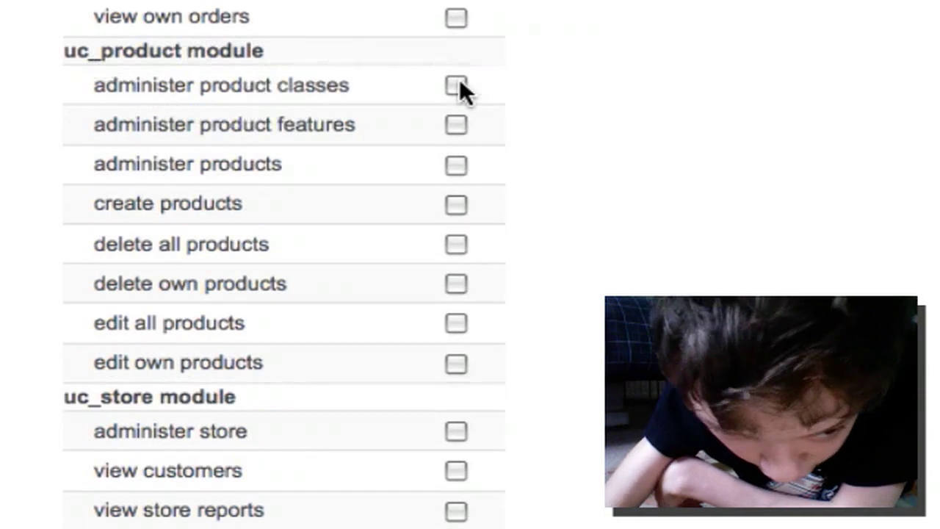
pyautogui.scroll(-3, 460, 82)
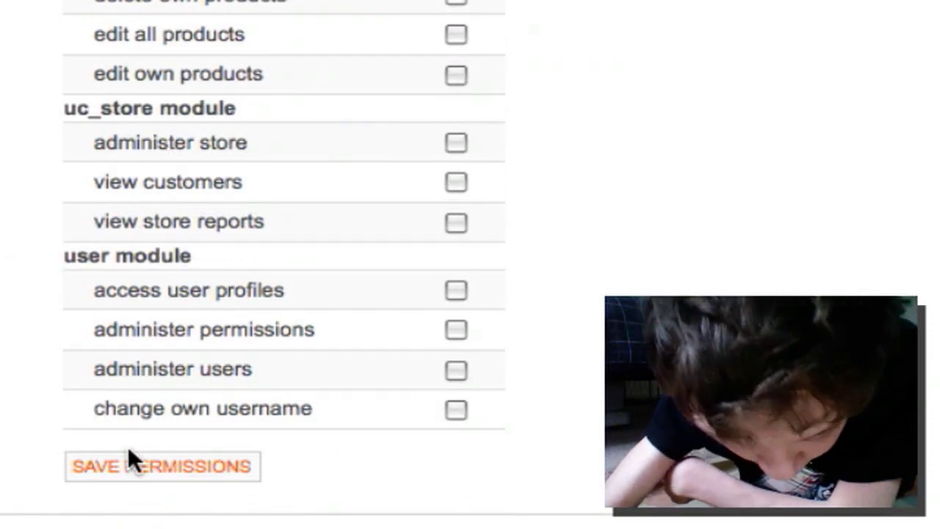
pyautogui.click(132, 464)
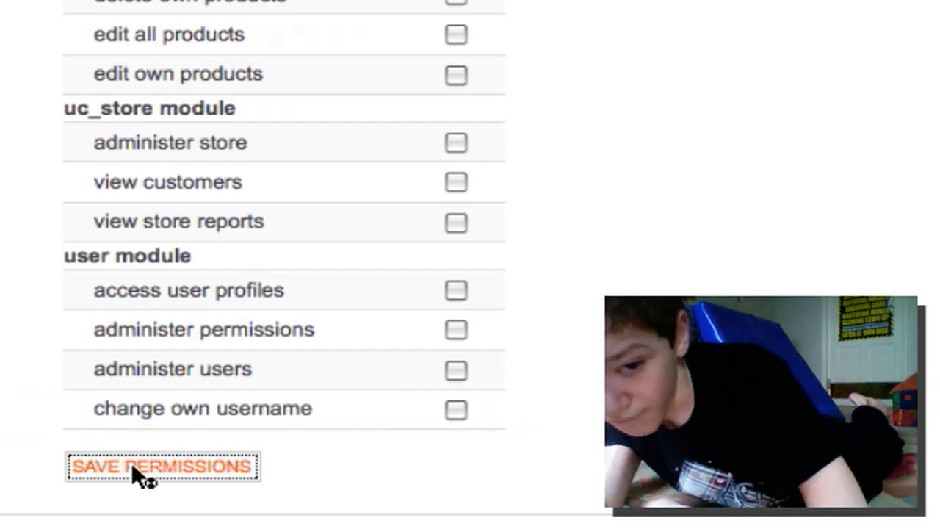
pyautogui.scroll(-4, 131, 462)
# Enter 'Managing Director' as the new role name.
pyautogui.scroll(4, 131, 464)
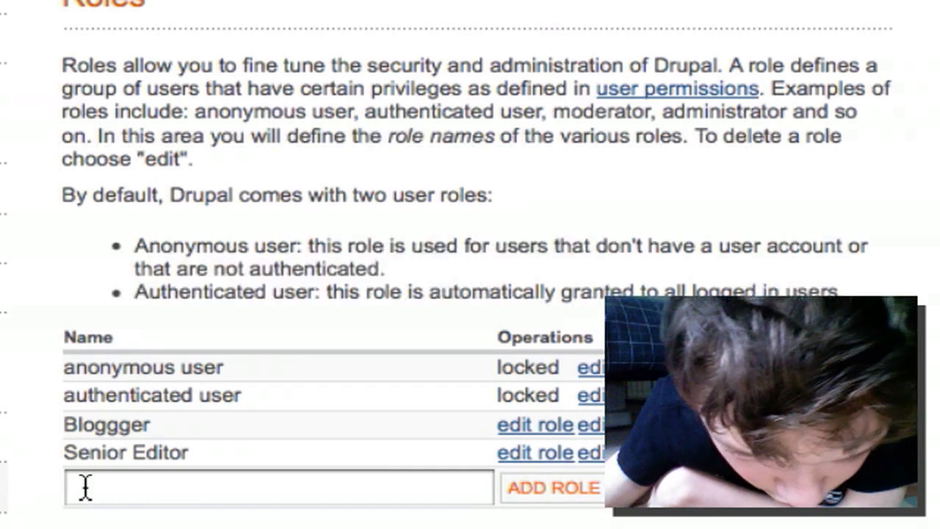
pyautogui.click(85, 486)
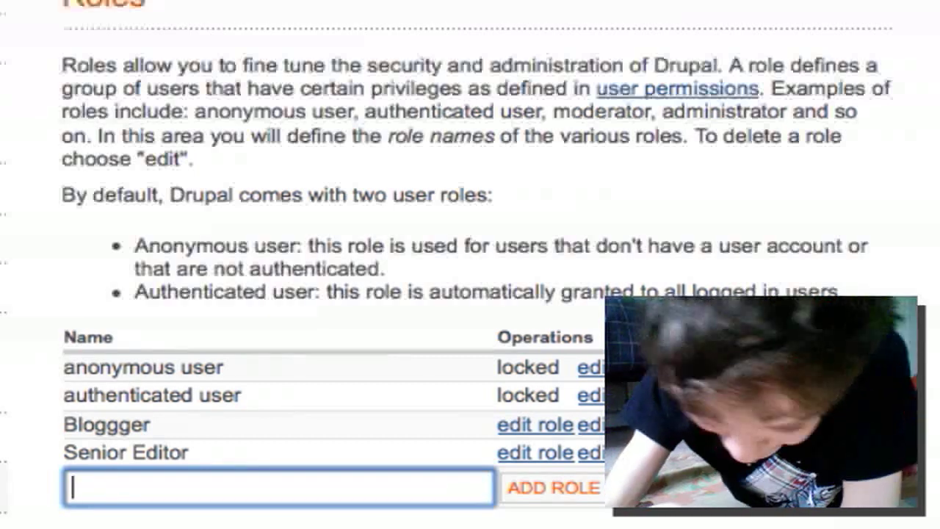
pyautogui.write('M')
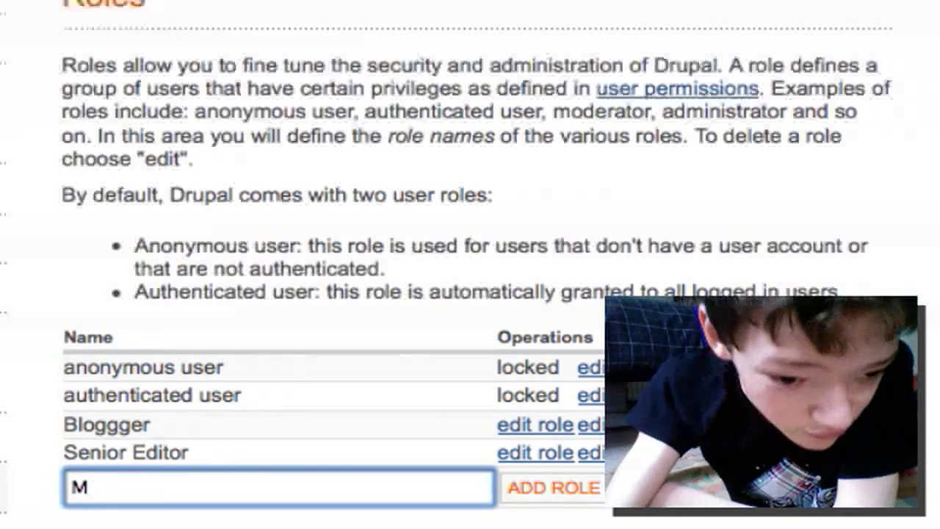
pyautogui.write('a')
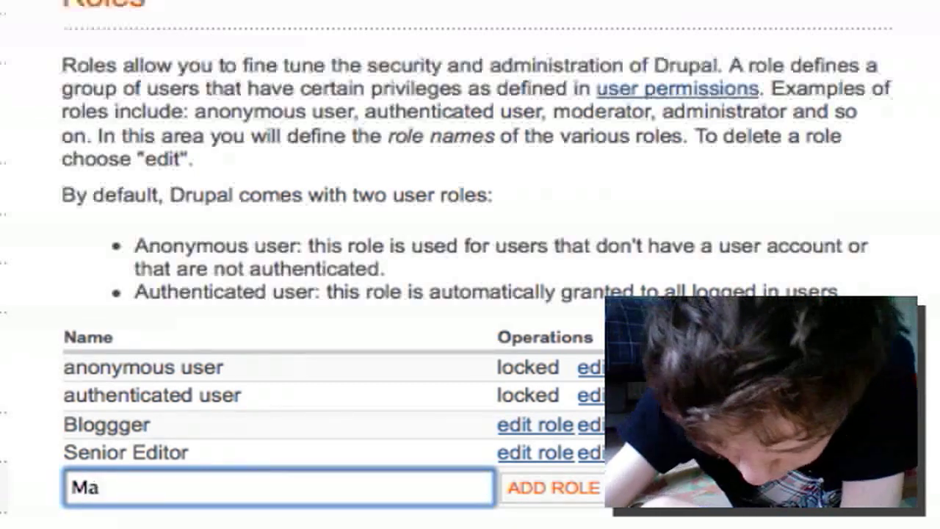
pyautogui.write('naging')
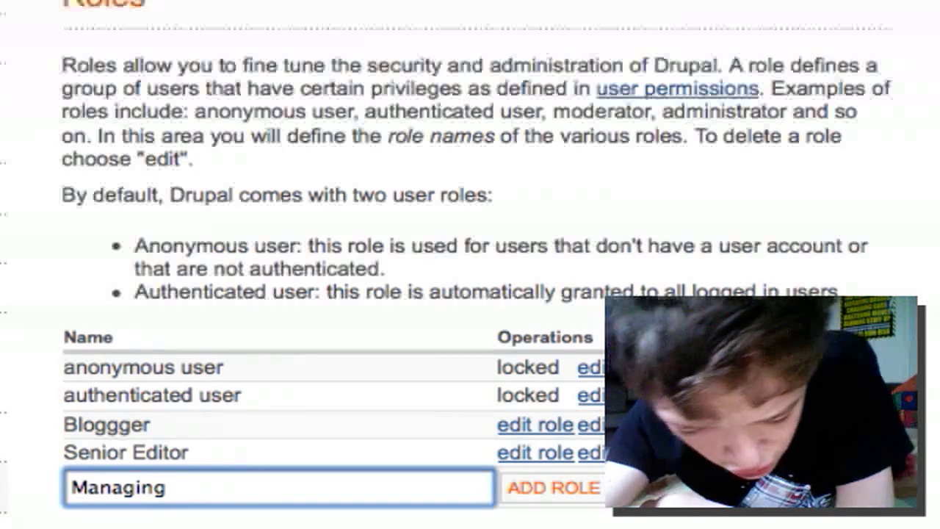
pyautogui.write(' D')
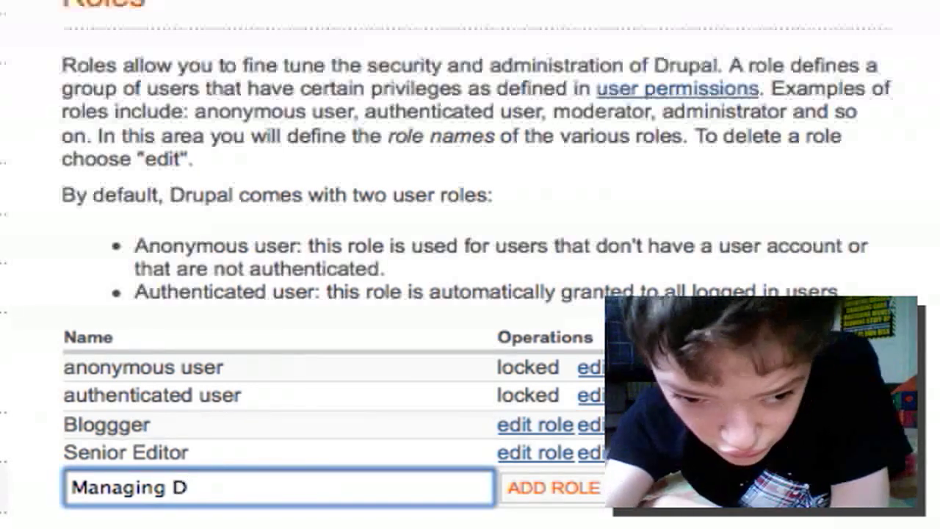
pyautogui.write('i')
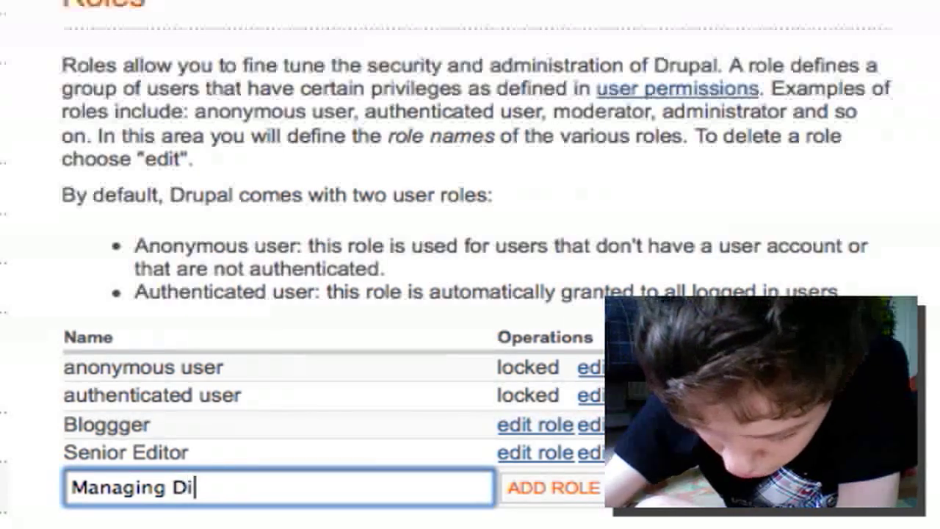
pyautogui.write('re')
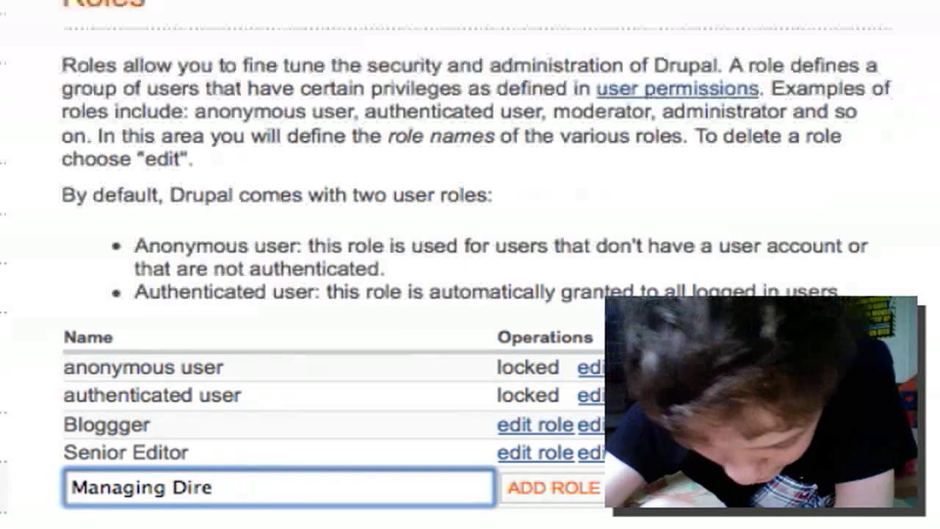
pyautogui.write('ctor')
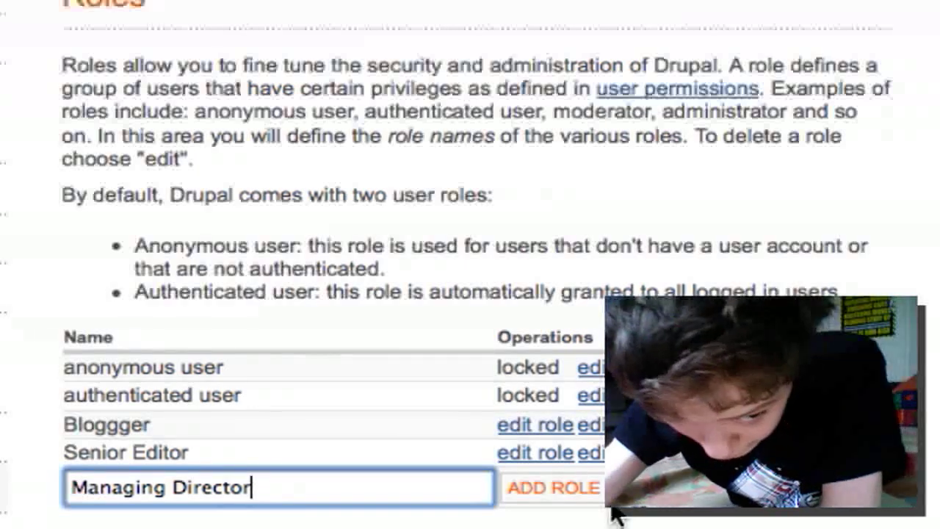
# Add the Managing Director role and bring up its permissions form.
pyautogui.click(578, 486)
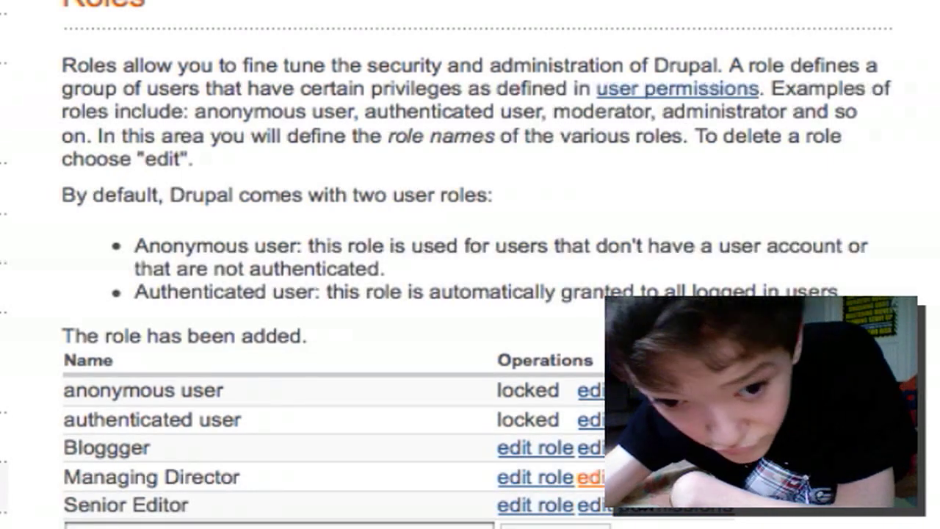
pyautogui.click(590, 478)
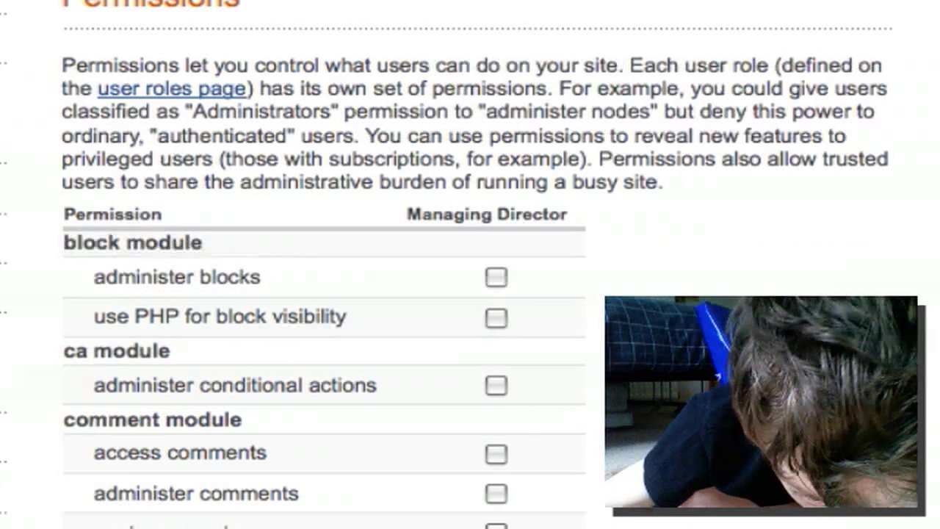
pyautogui.scroll(-10, 324, 265)
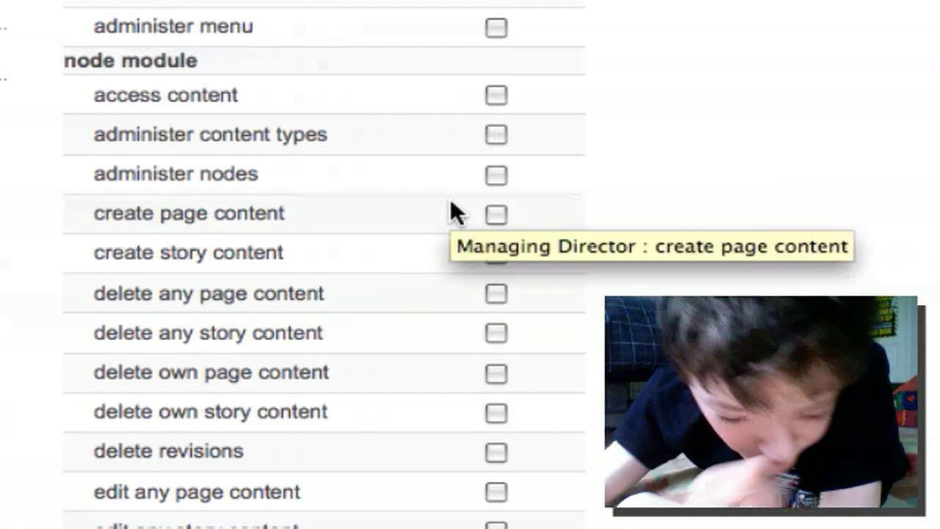
pyautogui.scroll(-10, 453, 212)
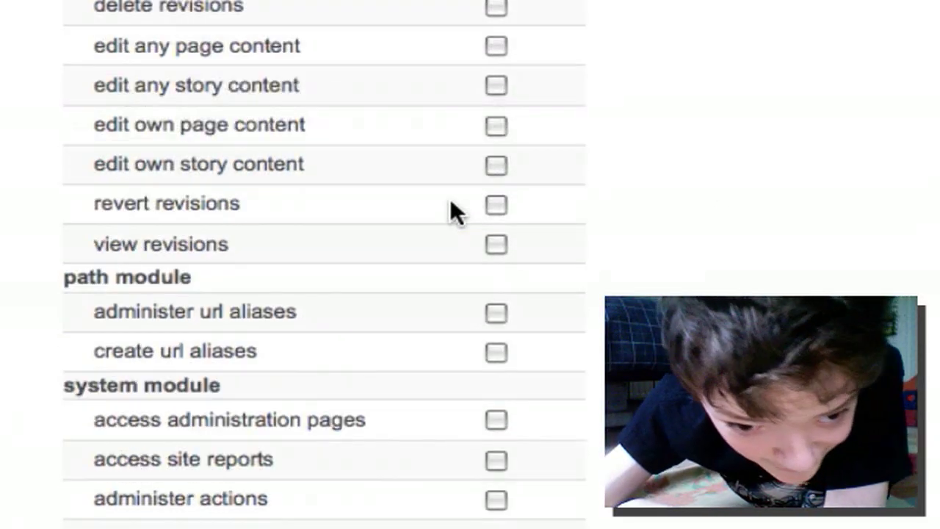
# Allow Managing Director to view, revert and delete revisions and edit own or any page and story content.
pyautogui.click(498, 242)
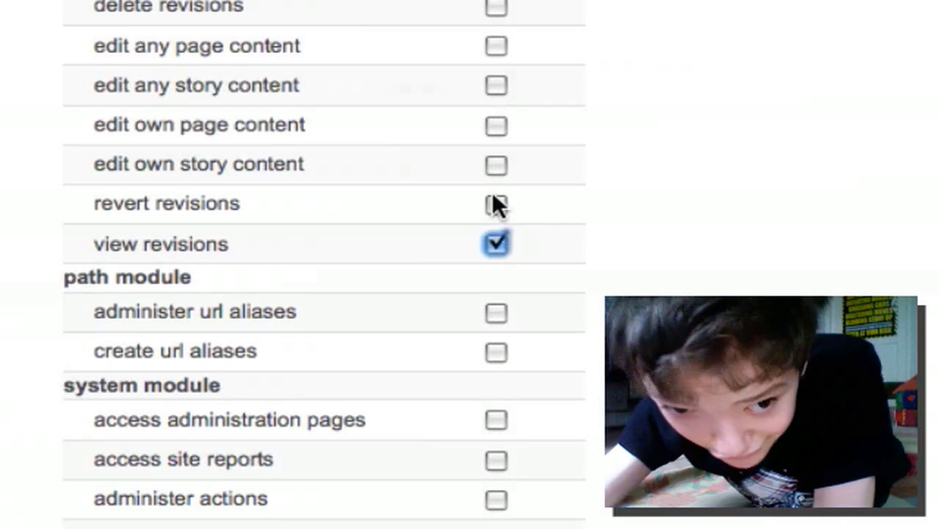
pyautogui.click(496, 204)
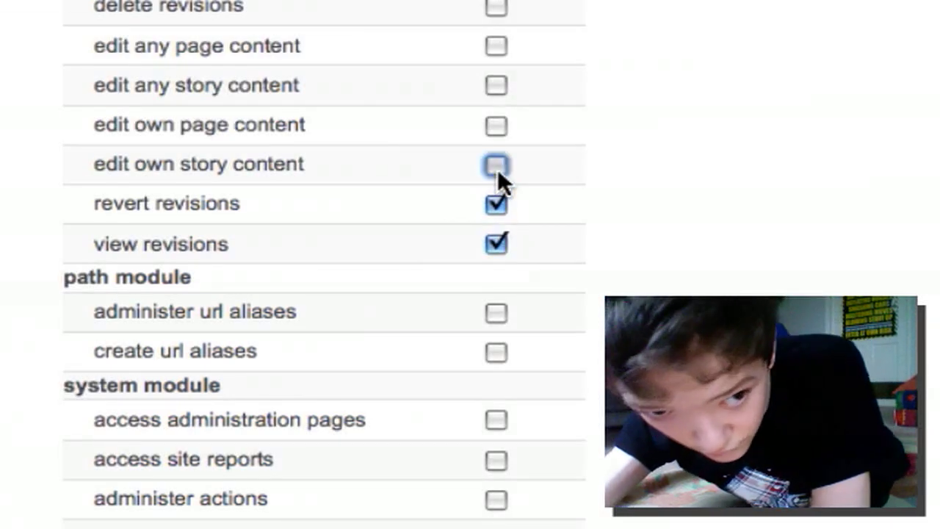
pyautogui.click(497, 166)
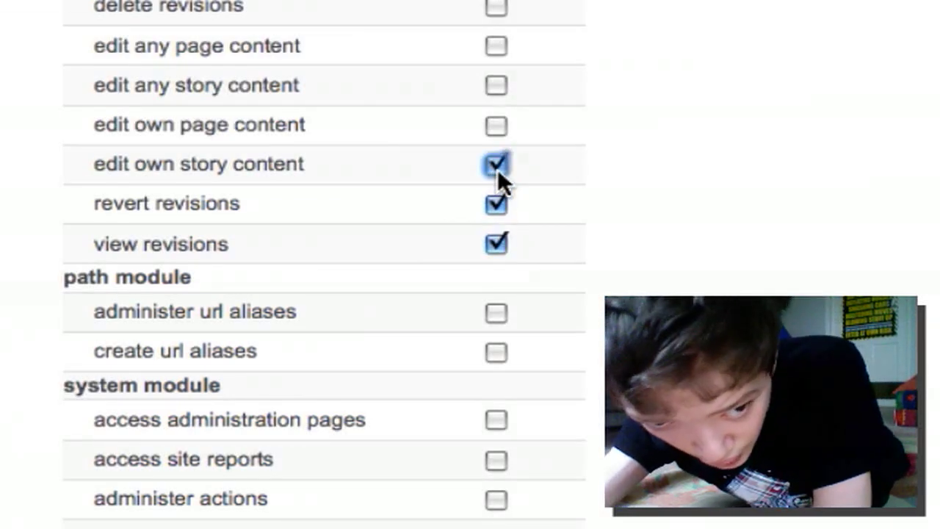
pyautogui.click(488, 125)
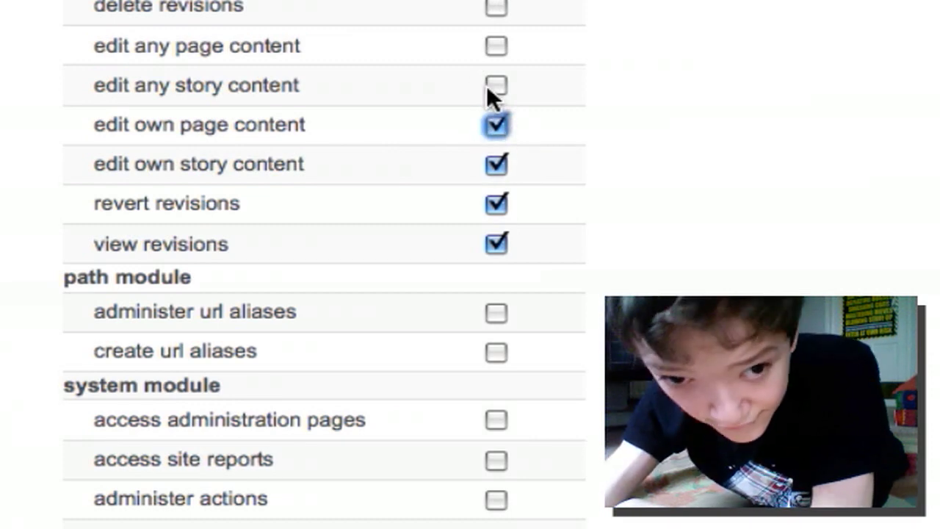
pyautogui.click(492, 86)
pyautogui.click(496, 46)
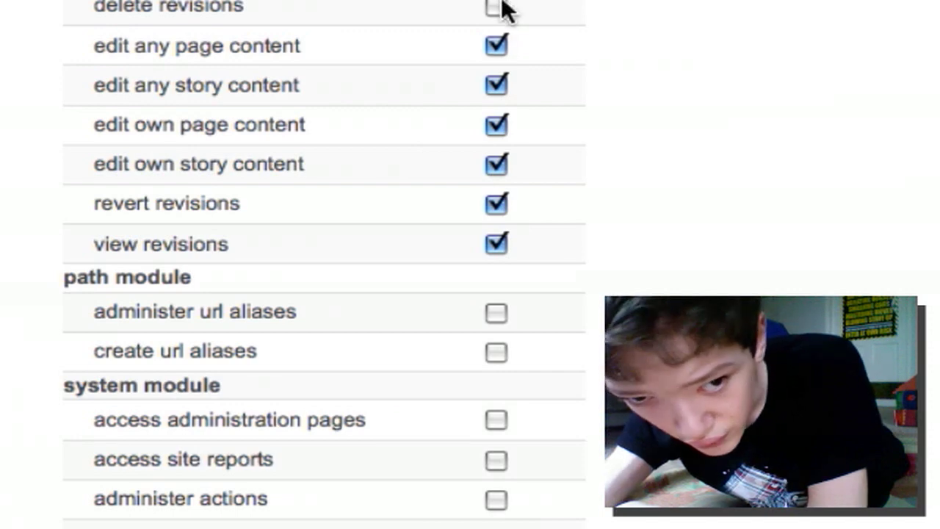
pyautogui.click(498, 7)
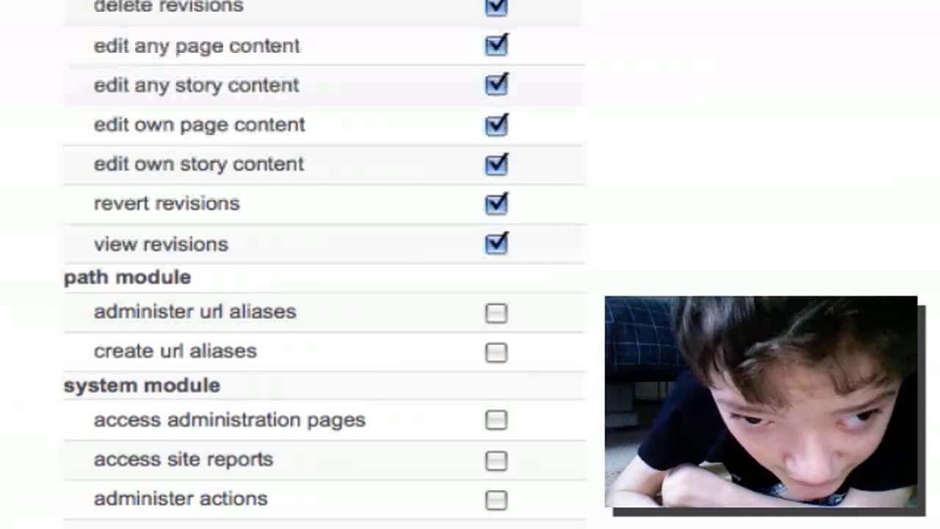
pyautogui.scroll(-15, 323, 264)
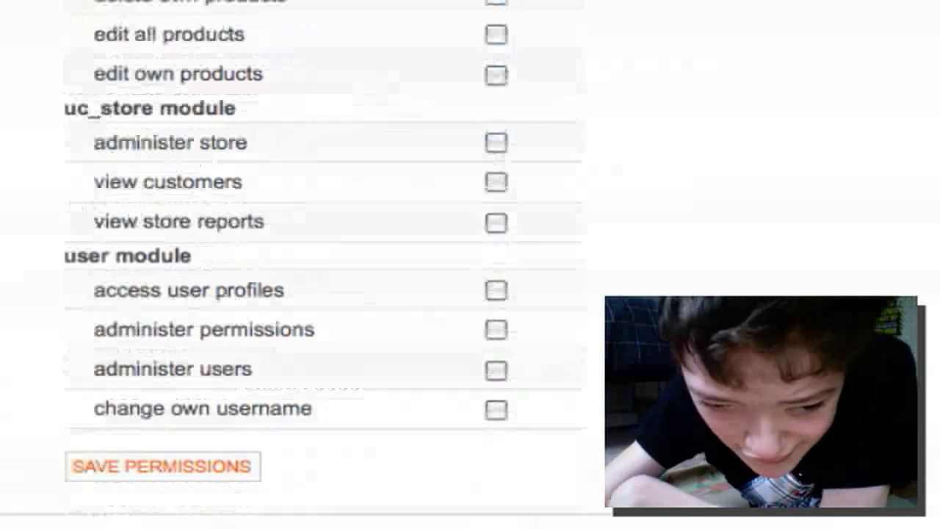
pyautogui.scroll(5, 324, 265)
pyautogui.scroll(10, 324, 265)
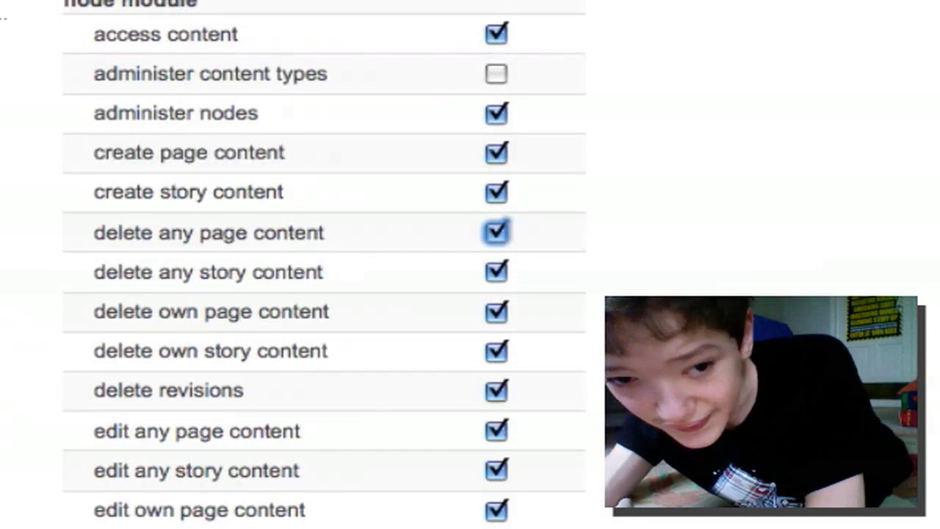
pyautogui.scroll(-15, 323, 265)
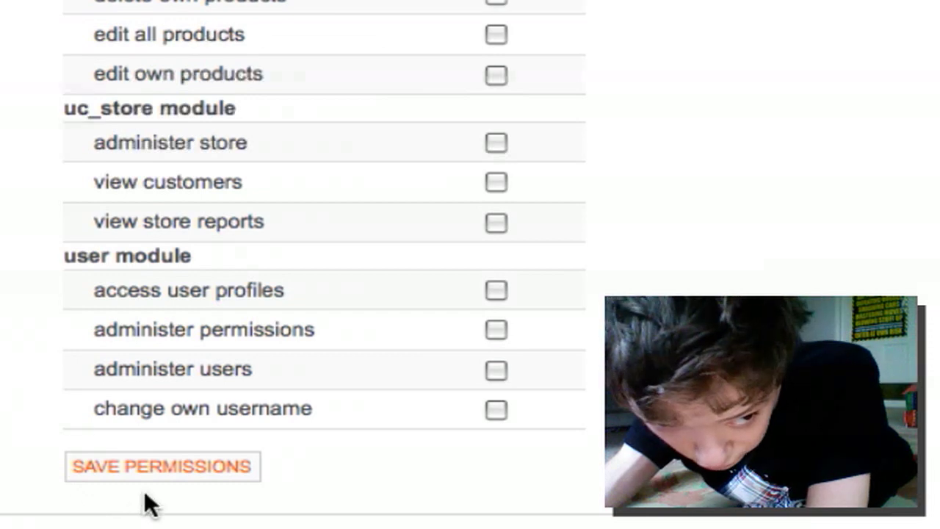
# Save the Managing Director permissions and go back to the Roles list.
pyautogui.click(227, 466)
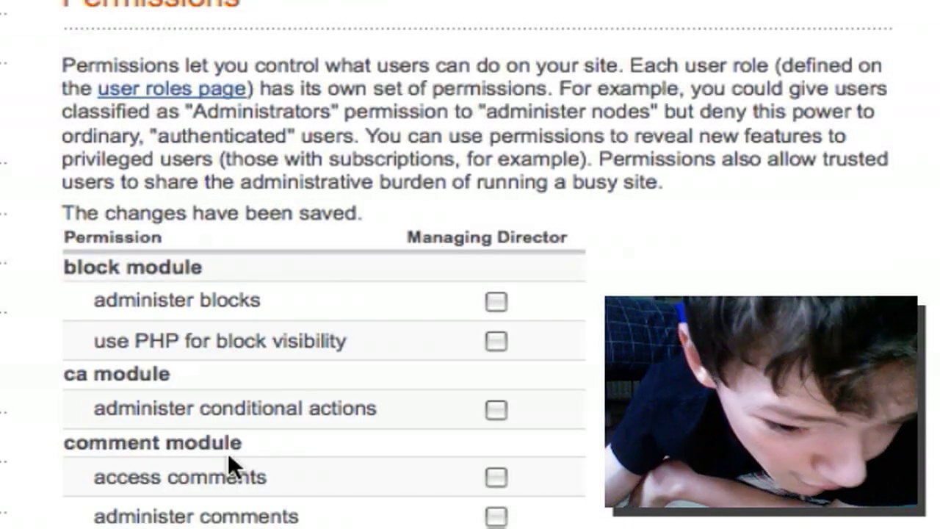
pyautogui.scroll(-10, 228, 455)
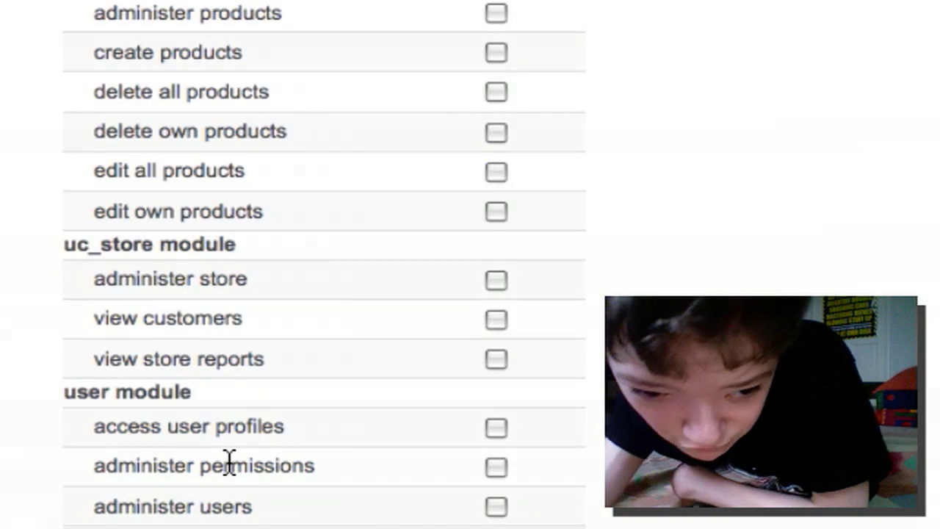
pyautogui.scroll(10, 229, 461)
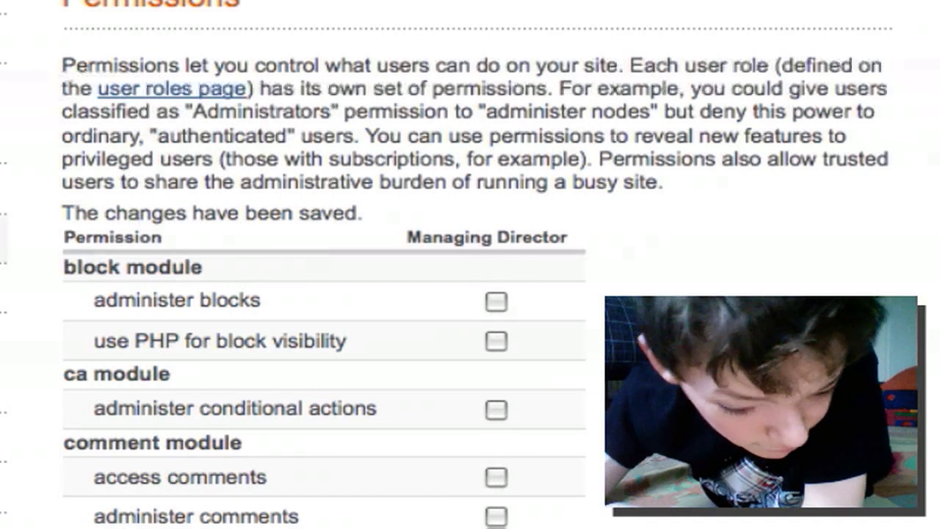
pyautogui.scroll(-5, 323, 264)
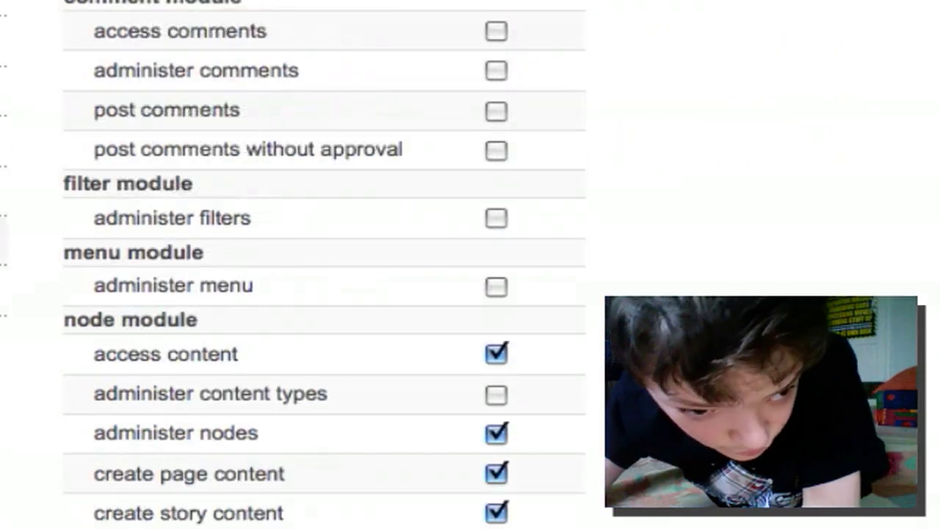
pyautogui.click(6, 42)
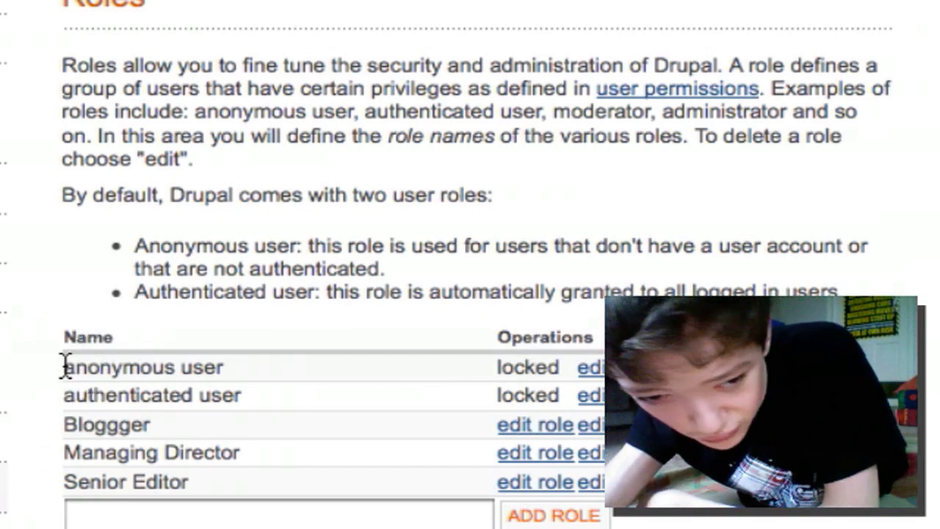
pyautogui.moveTo(64, 366); pyautogui.dragTo(265, 472)
pyautogui.click(264, 472)
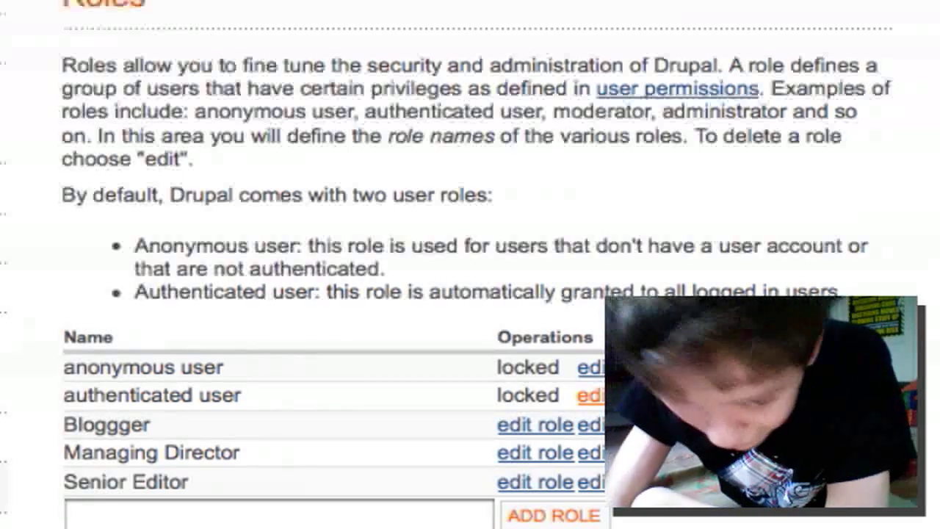
# Review authenticated user permissions, keeping access comments, post comments and access content enabled.
pyautogui.click(589, 395)
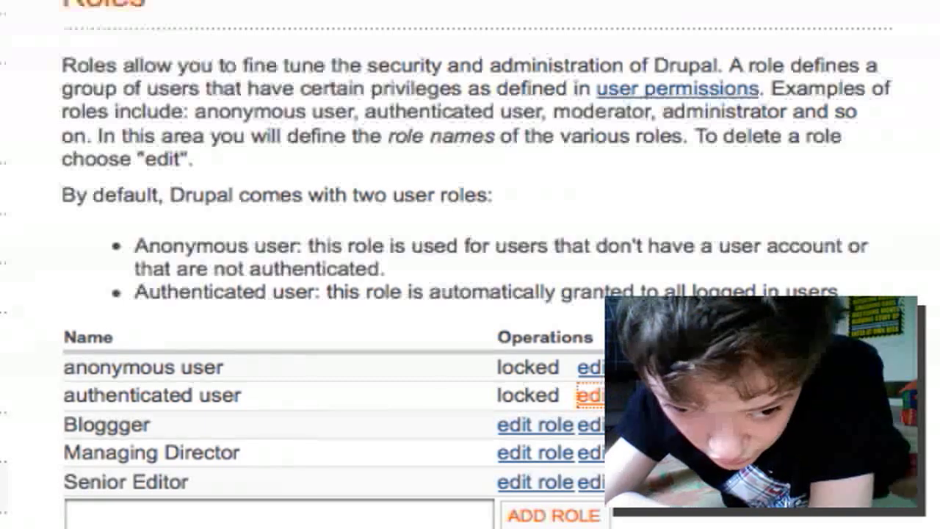
pyautogui.scroll(-15, 323, 265)
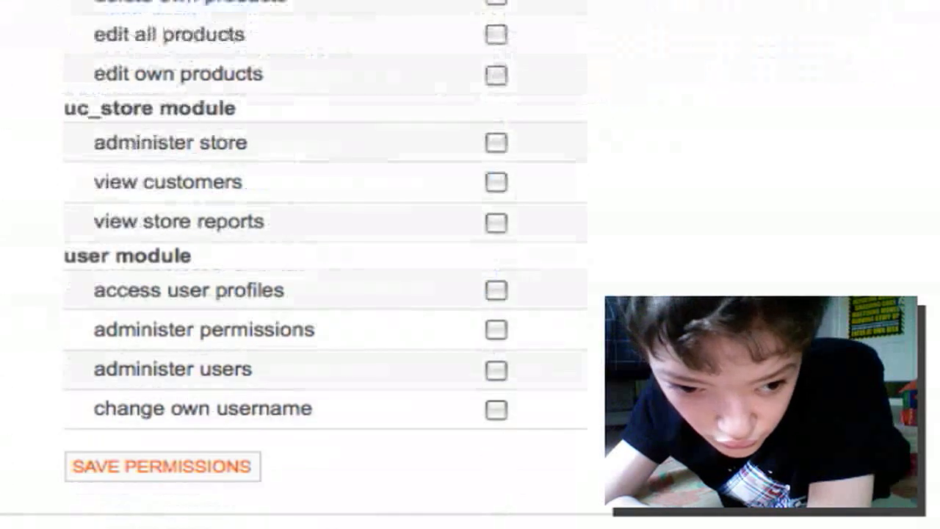
pyautogui.scroll(10, 293, 257)
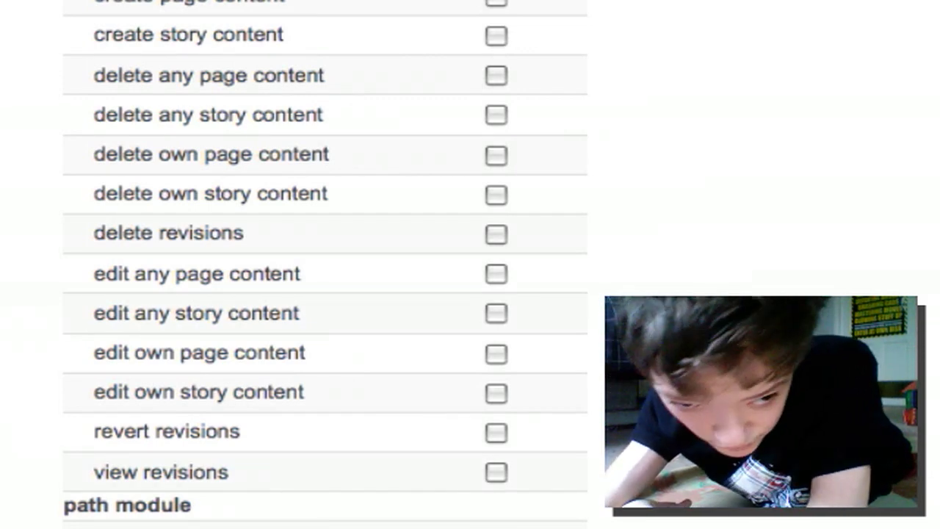
pyautogui.scroll(-5, 325, 265)
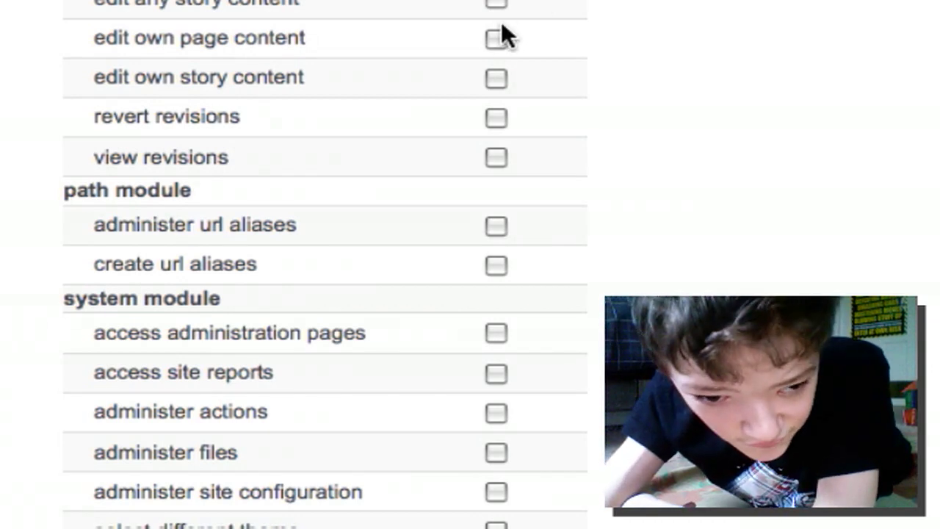
pyautogui.scroll(1, 504, 35)
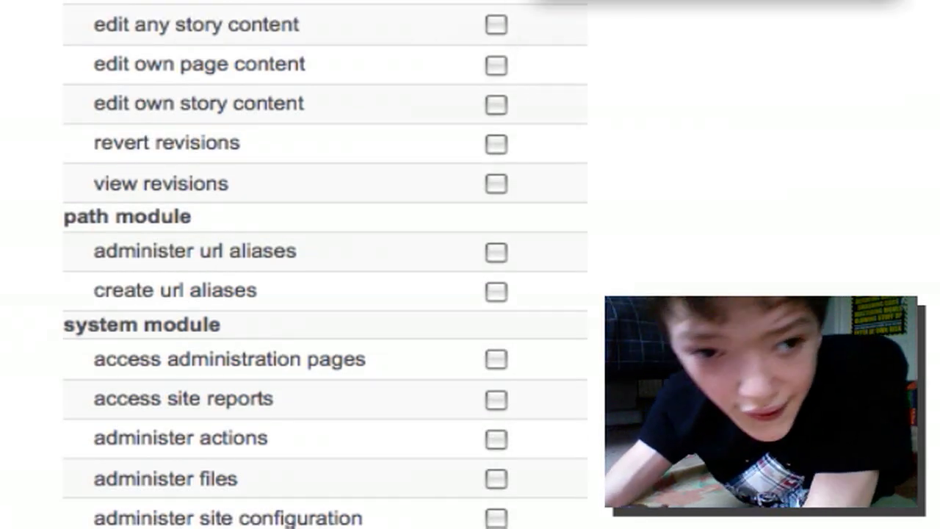
pyautogui.scroll(4, 324, 264)
pyautogui.scroll(20, 324, 265)
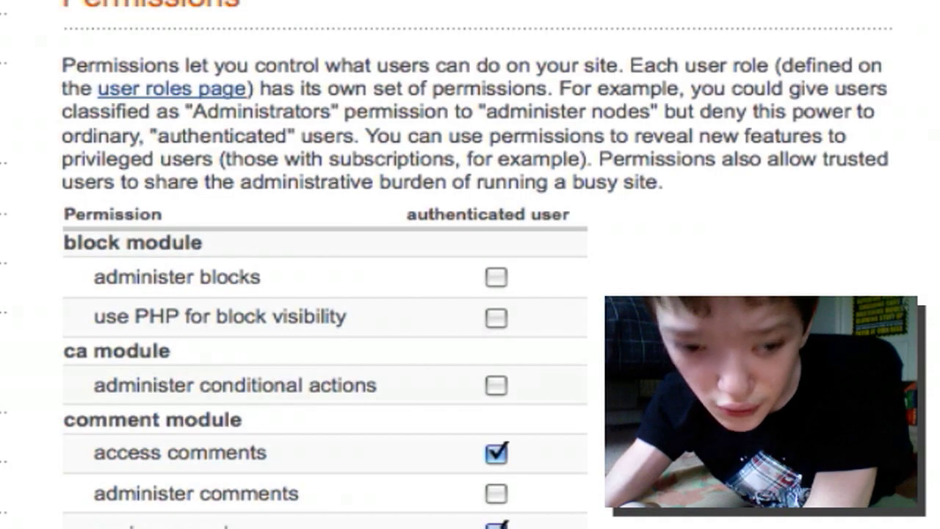
pyautogui.scroll(-10, 324, 264)
pyautogui.scroll(1, 324, 264)
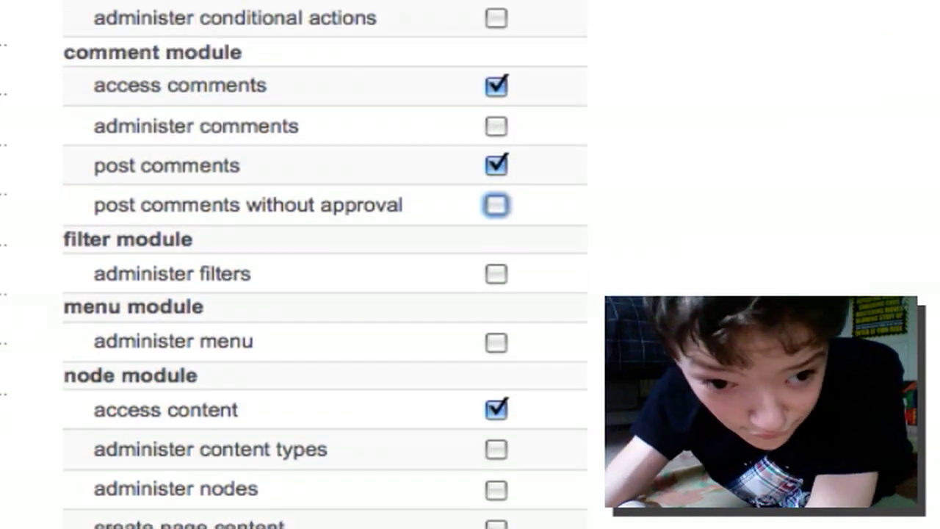
pyautogui.scroll(1, 325, 265)
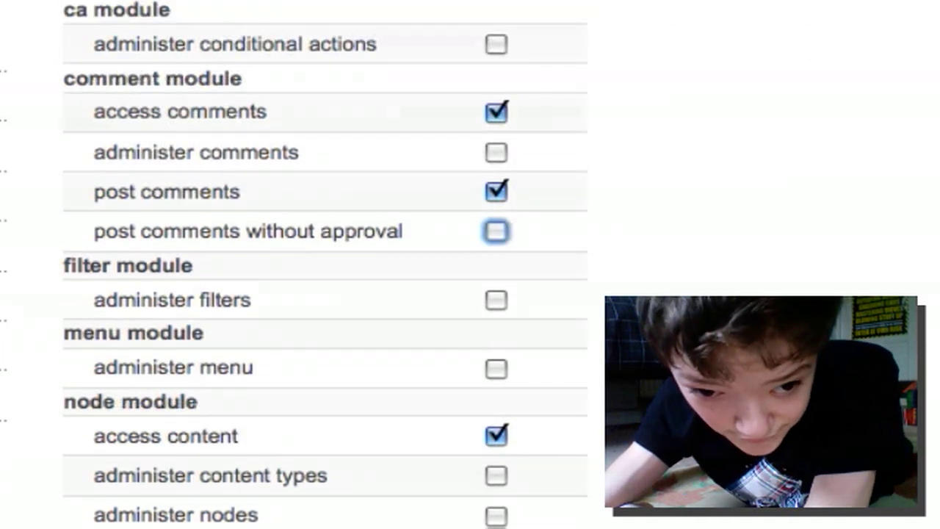
pyautogui.scroll(-15, 546, 45)
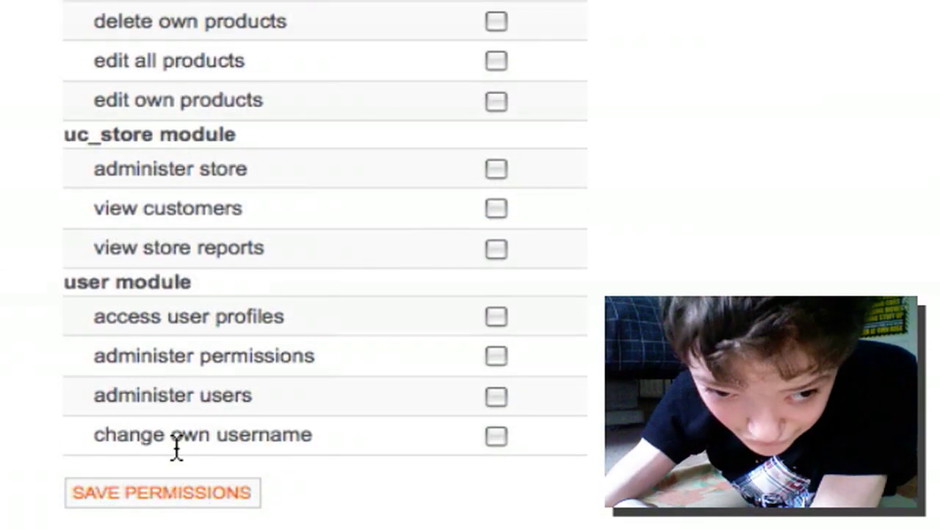
pyautogui.moveTo(182, 435); pyautogui.dragTo(312, 29)
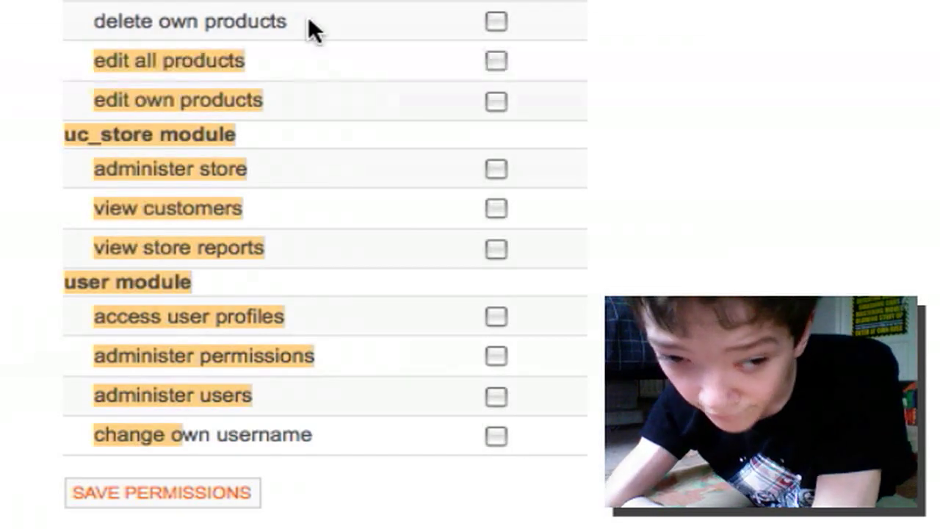
pyautogui.click(312, 29)
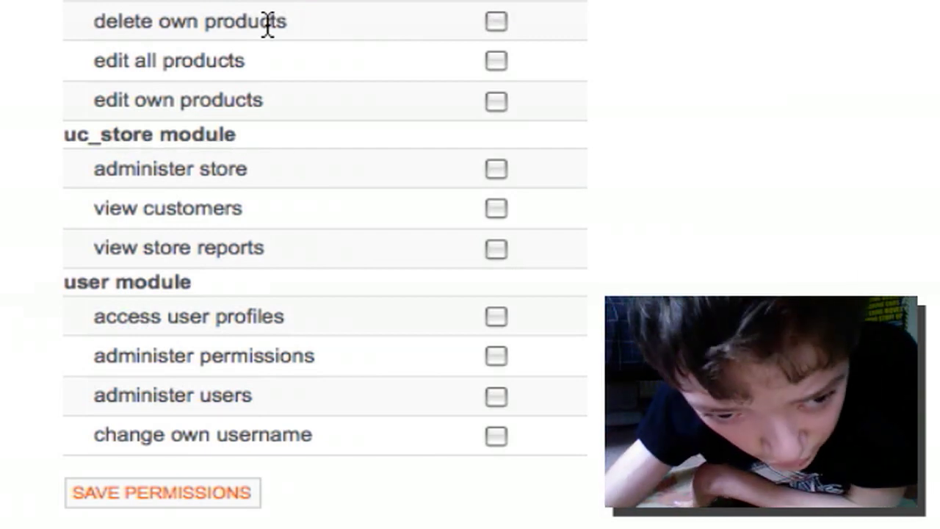
# Save the authenticated user permissions and return to the Roles page.
pyautogui.click(155, 490)
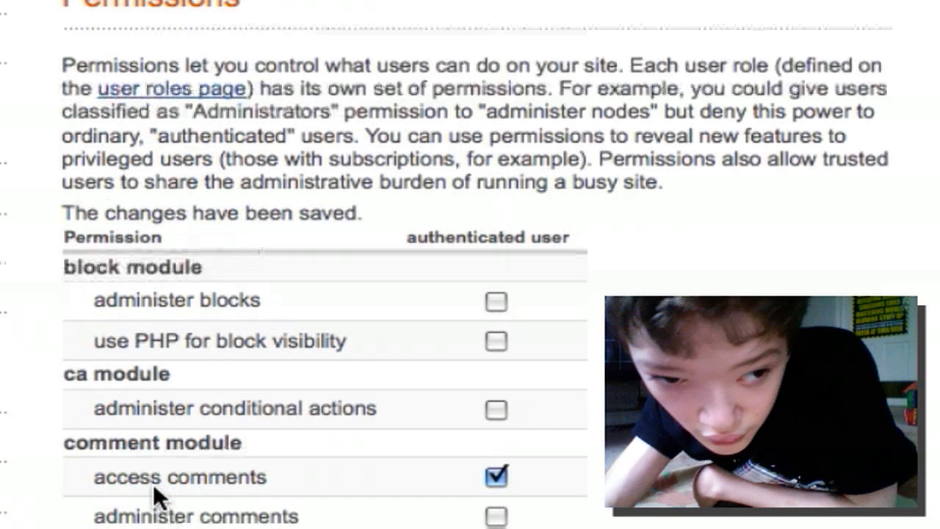
pyautogui.scroll(-6, 156, 496)
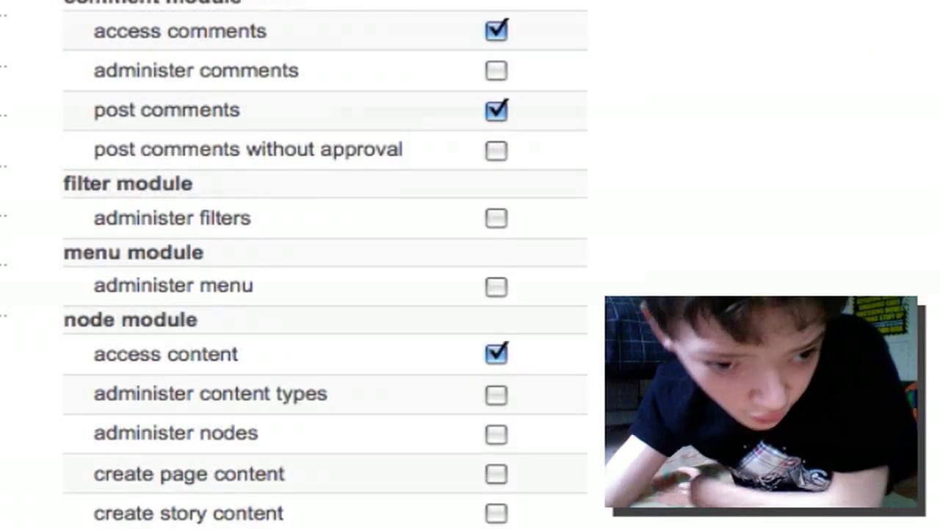
pyautogui.click(4, 41)
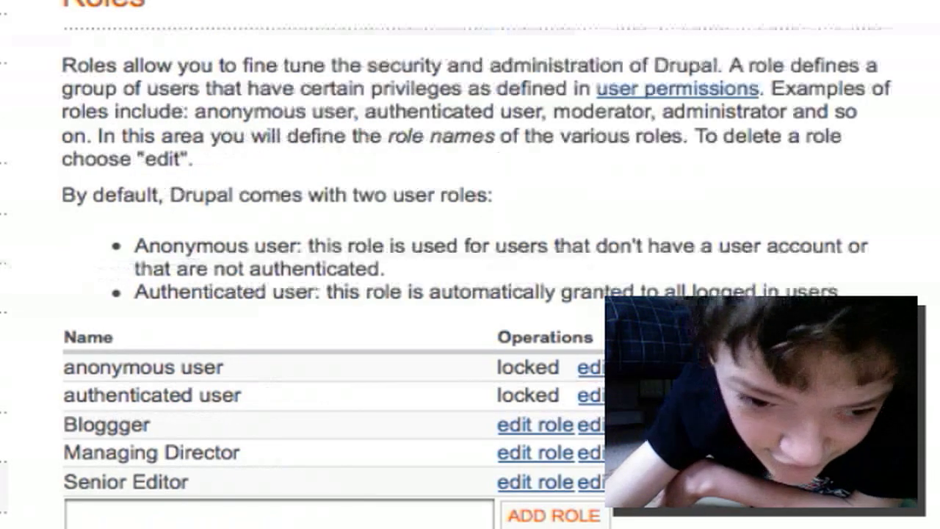
# Review the roles table listing Bloggger, Managing Director and Senior Editor, then select the new role-name field.
pyautogui.scroll(-4, 4, 103)
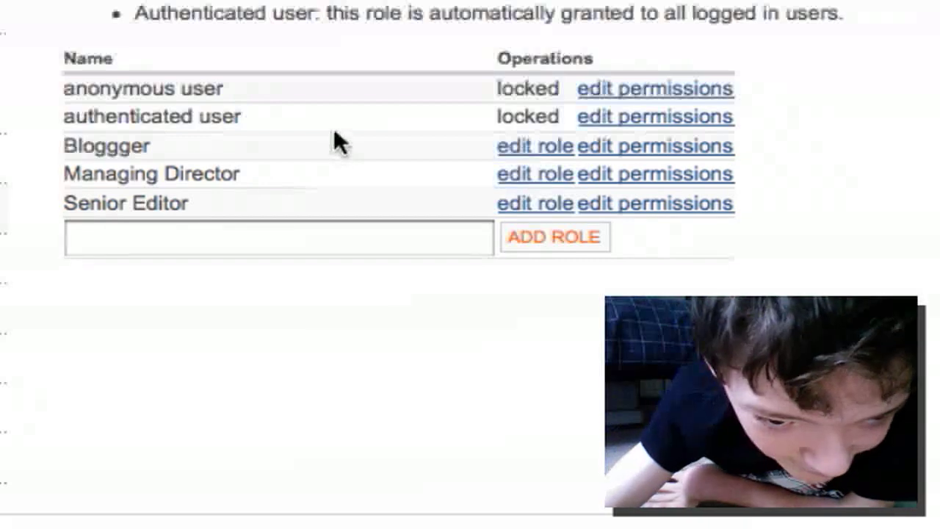
pyautogui.moveTo(355, 101); pyautogui.dragTo(447, 197)
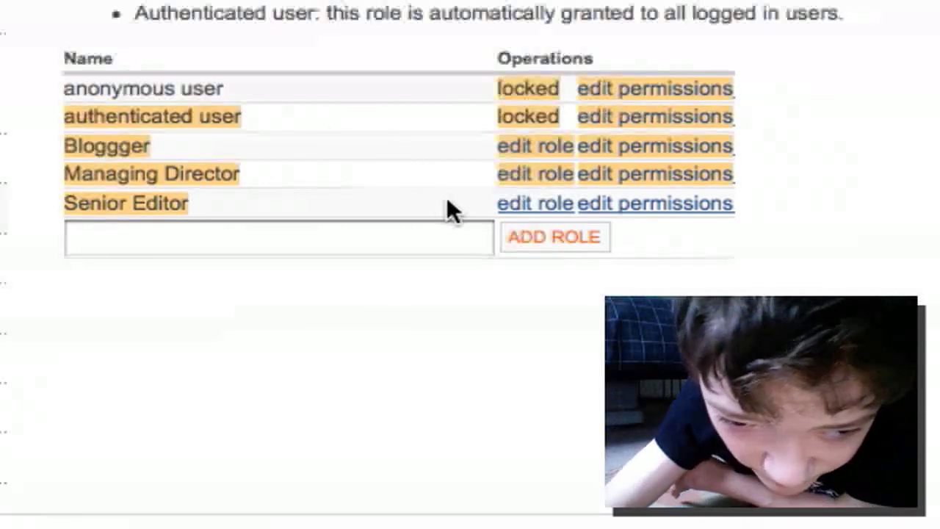
pyautogui.click(457, 220)
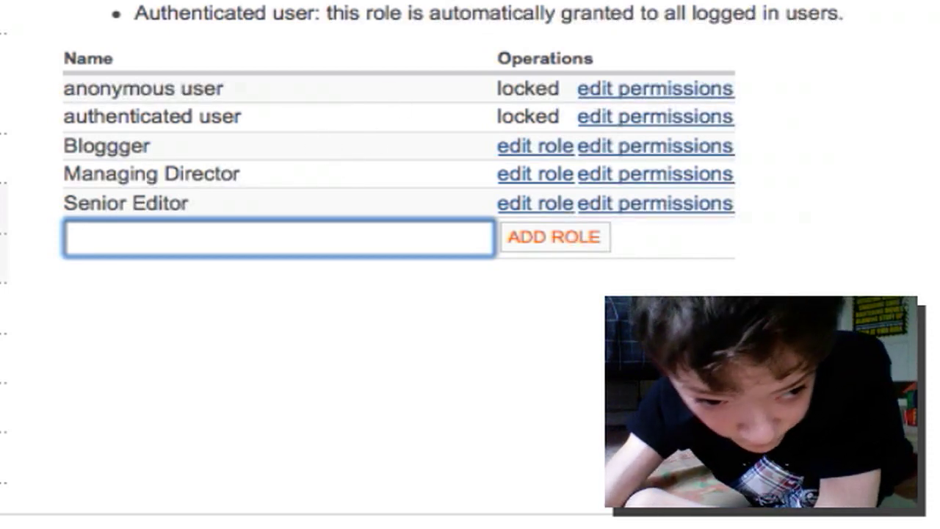
# In the Users list, preview the bulk actions on the admin account, then cancel and unmark it.
pyautogui.click(4, 308)
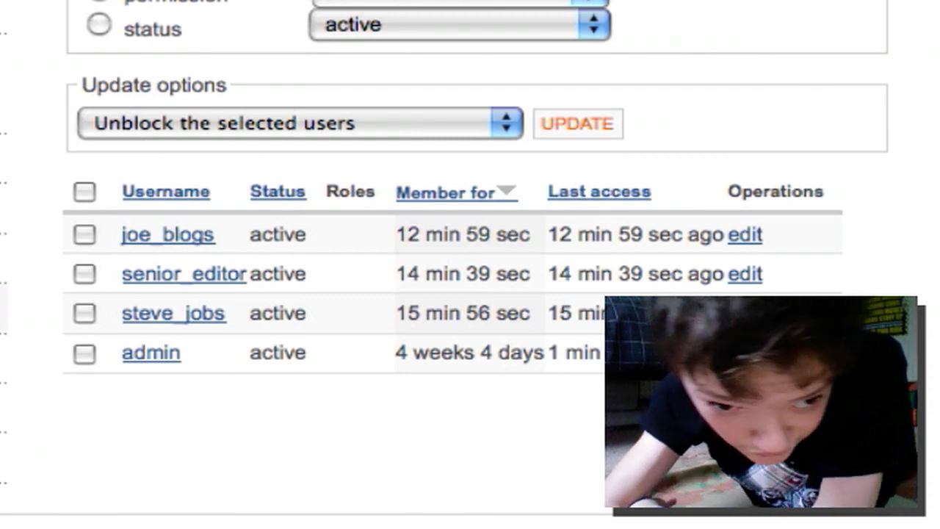
pyautogui.click(95, 358)
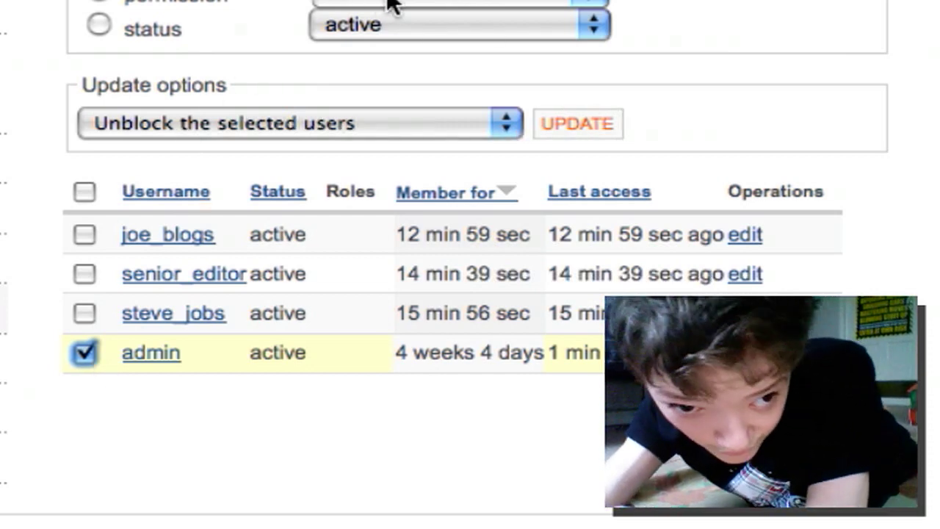
pyautogui.click(406, 123)
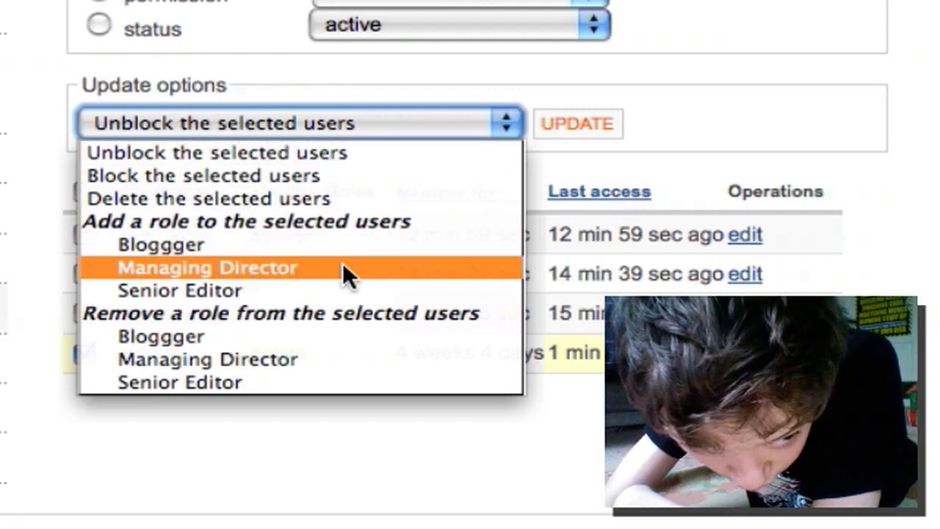
pyautogui.press('Escape')
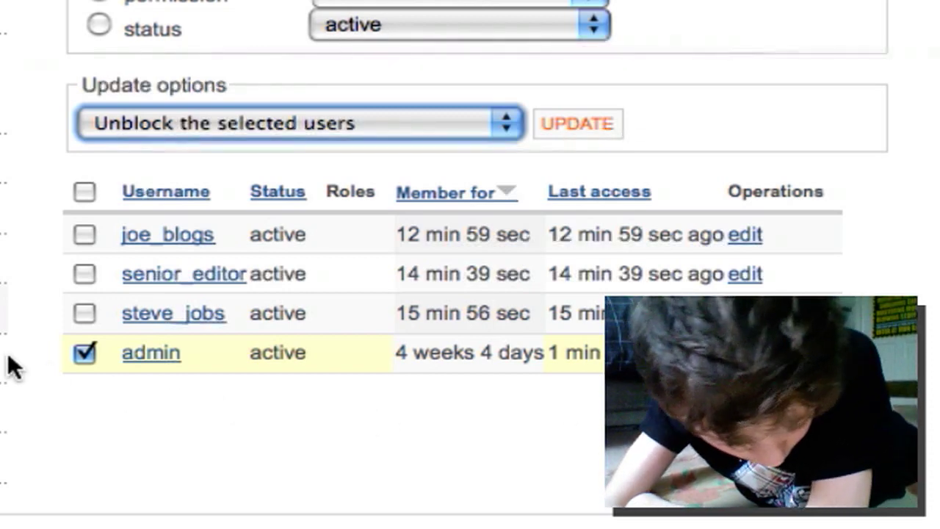
pyautogui.click(84, 352)
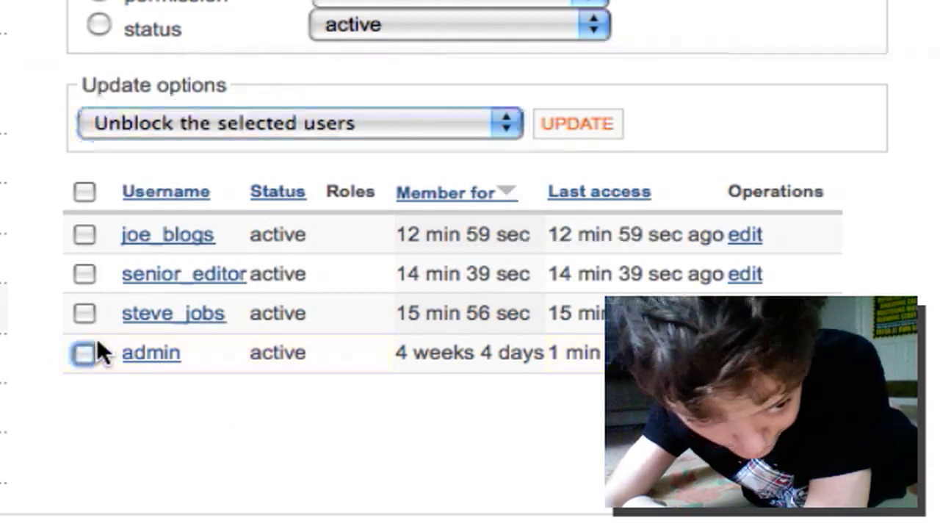
# Add the Senior Editor role to the senior_editor account with a bulk update.
pyautogui.click(99, 270)
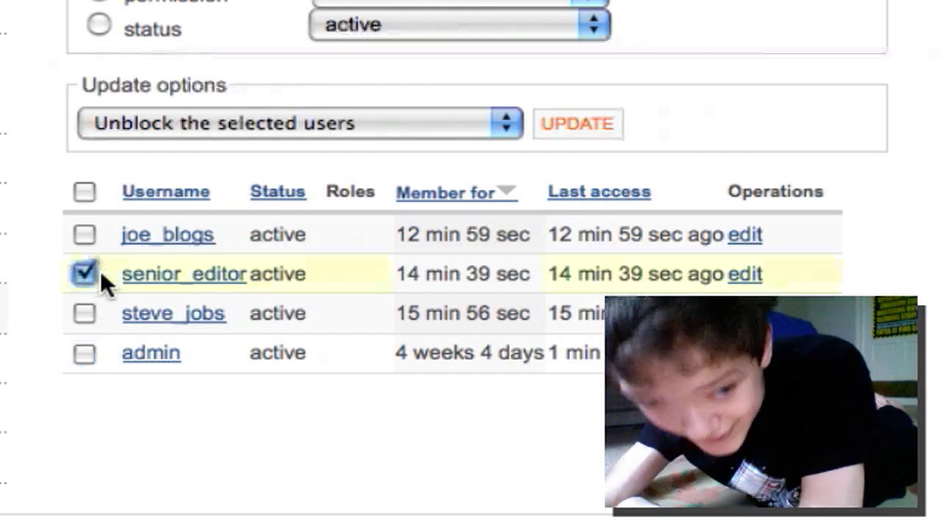
pyautogui.click(172, 136)
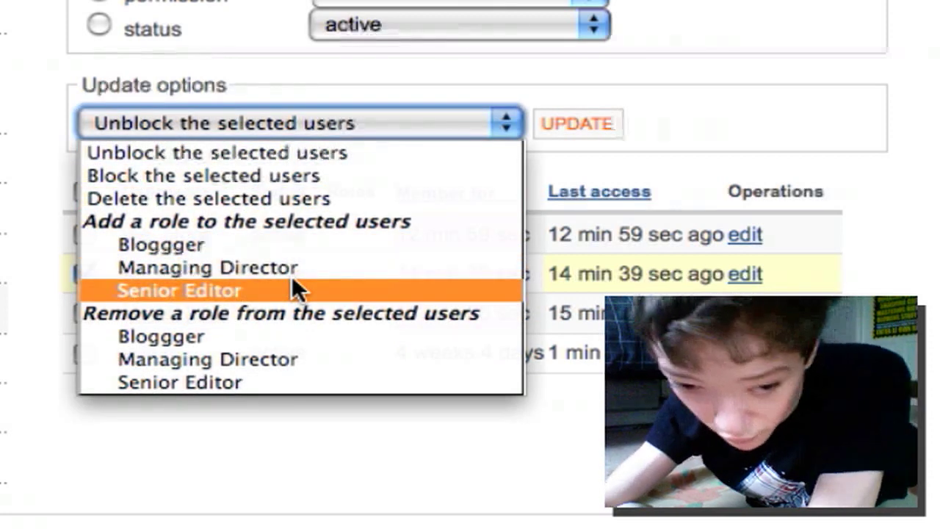
pyautogui.click(292, 281)
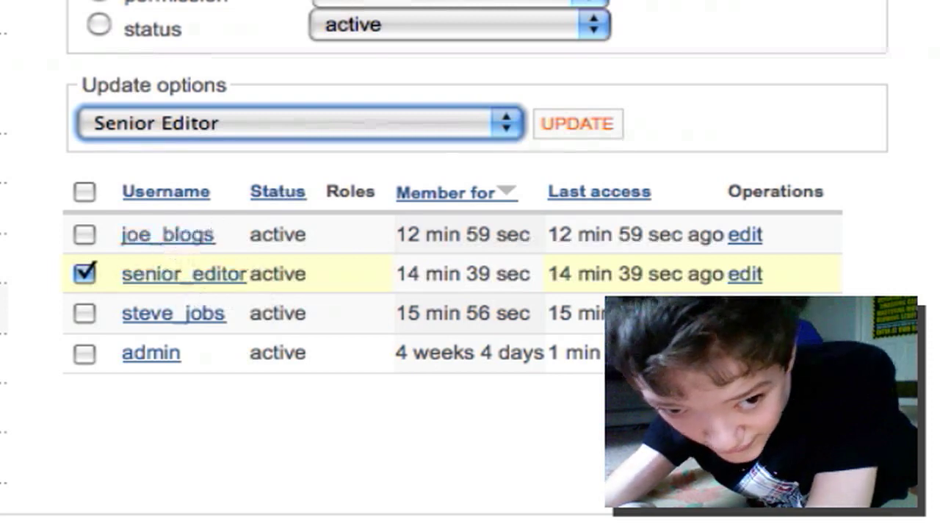
pyautogui.click(605, 125)
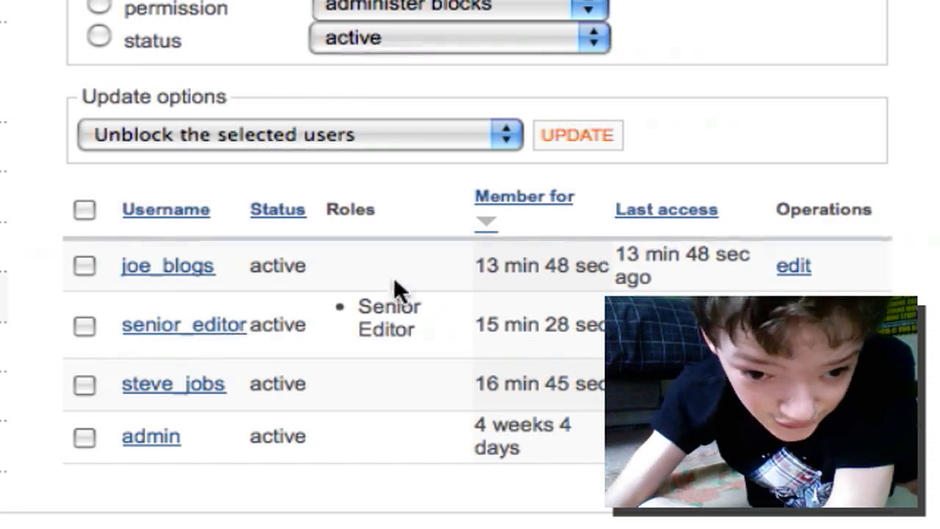
# Give joe_blogs the Bloggger role through the bulk update options.
pyautogui.rightClick(392, 304)
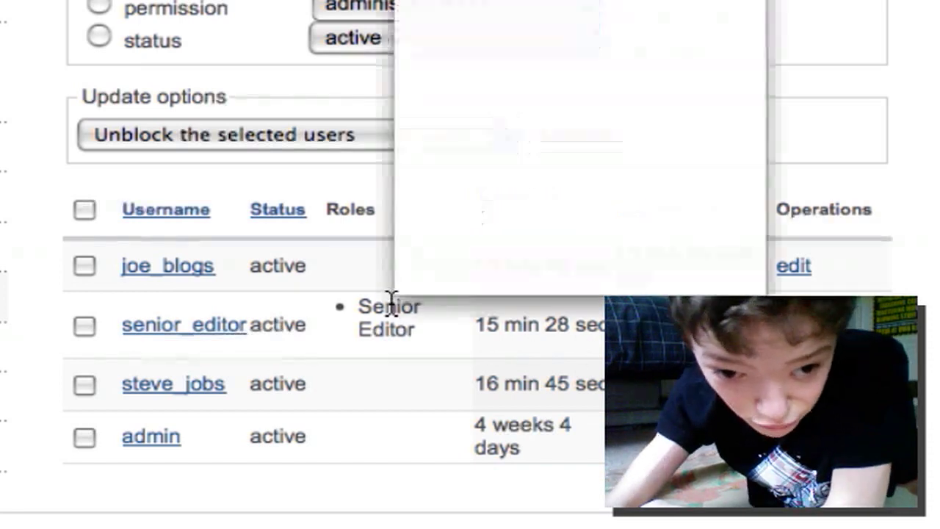
pyautogui.click(432, 320)
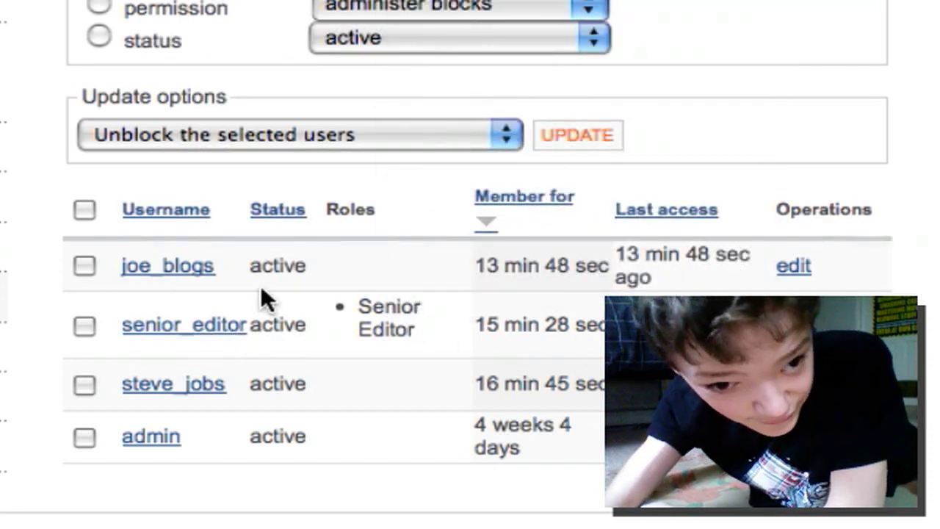
pyautogui.click(87, 270)
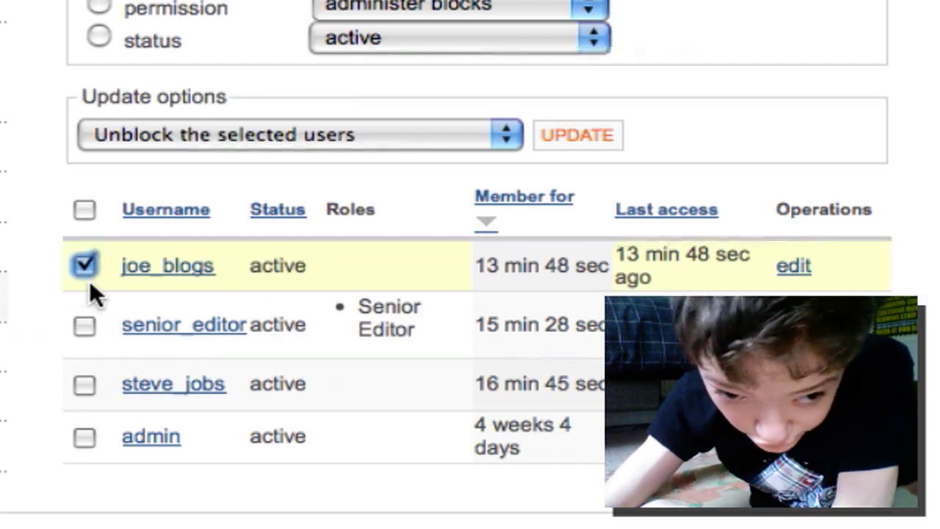
pyautogui.click(249, 132)
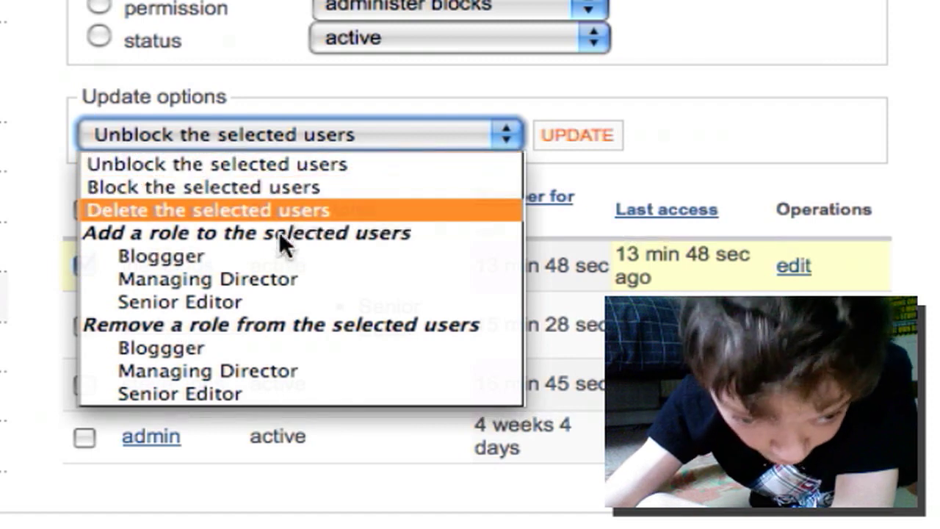
pyautogui.click(270, 257)
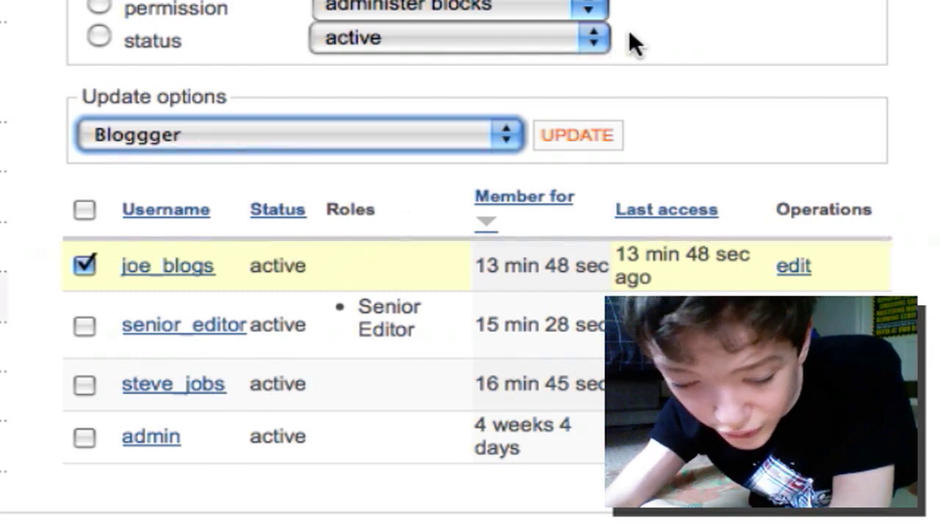
pyautogui.click(602, 137)
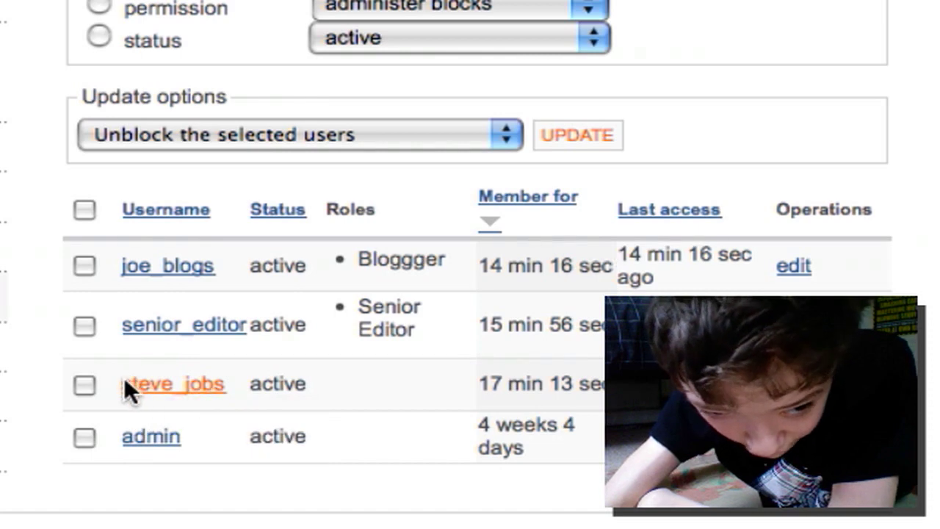
# Give steve_jobs the Managing Director role through the bulk update options.
pyautogui.click(87, 384)
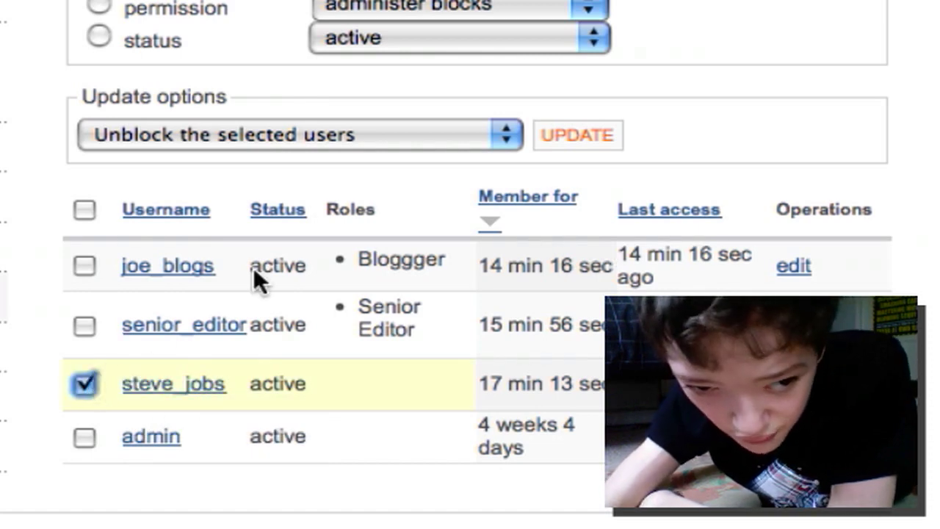
pyautogui.click(364, 139)
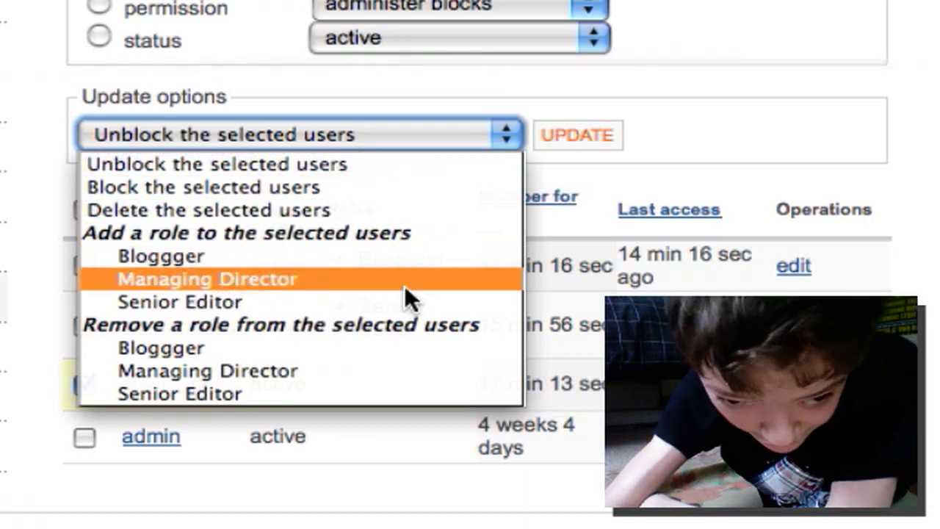
pyautogui.click(404, 283)
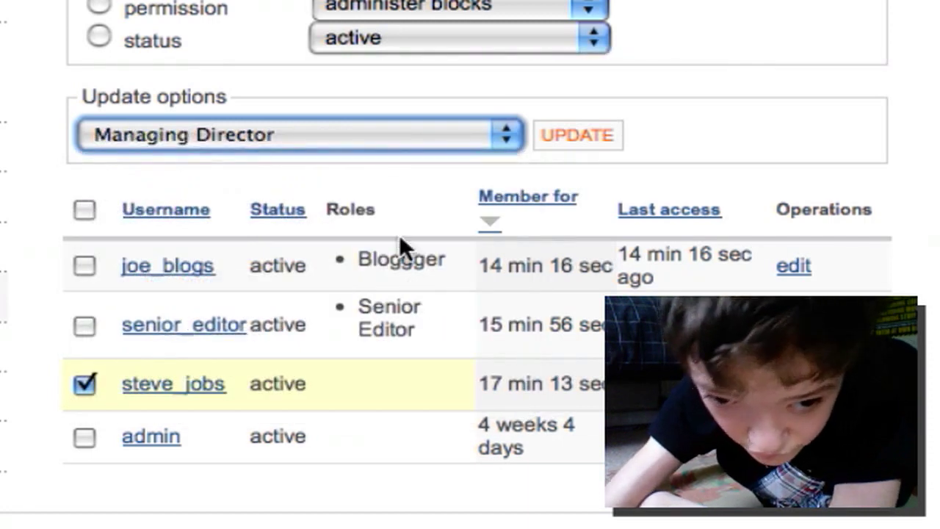
pyautogui.click(608, 148)
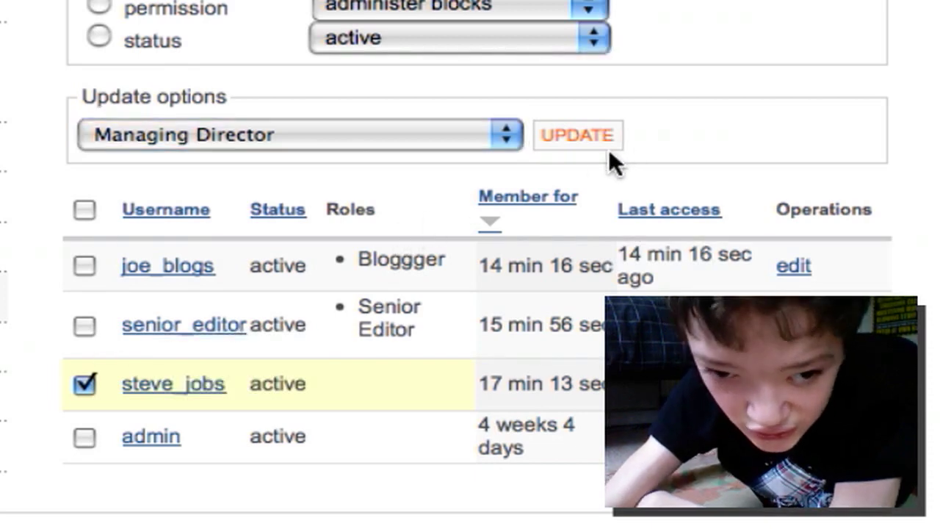
pyautogui.click(603, 141)
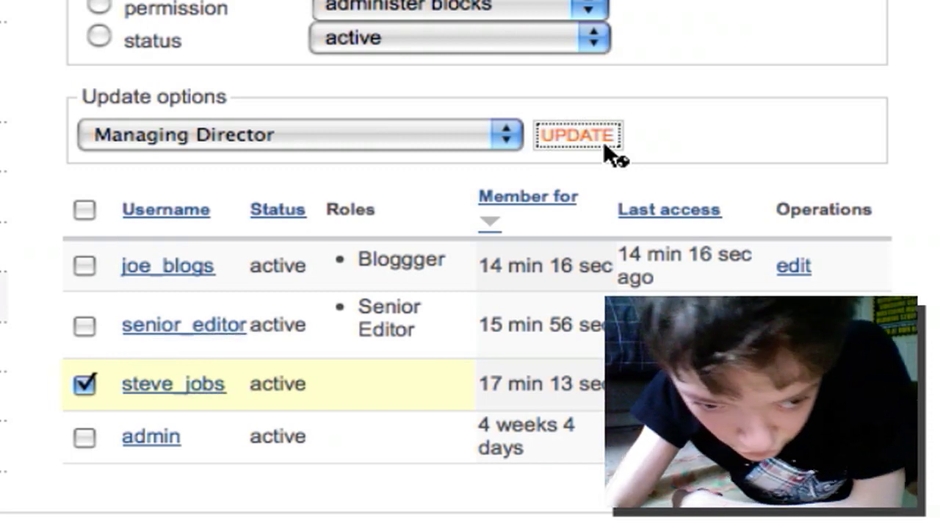
pyautogui.scroll(-5, 603, 147)
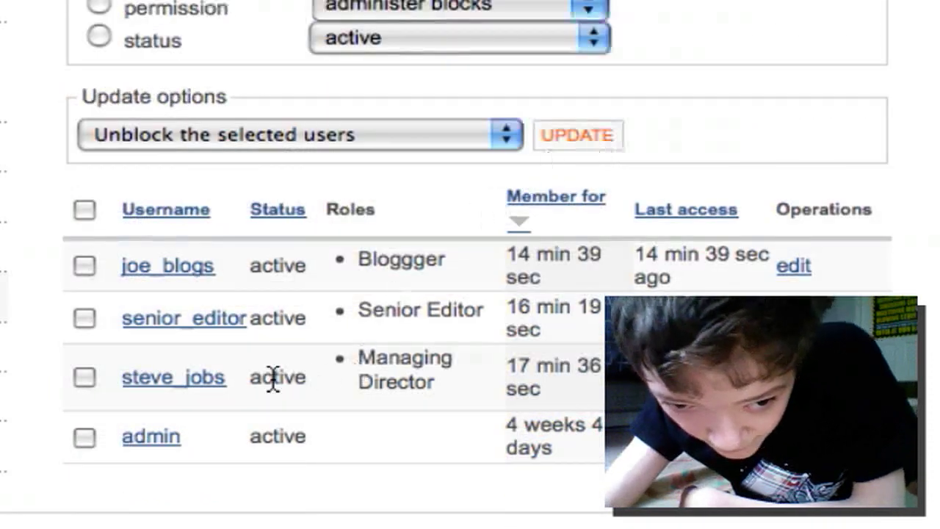
# Open the steve_jobs profile page from the user list.
pyautogui.click(172, 369)
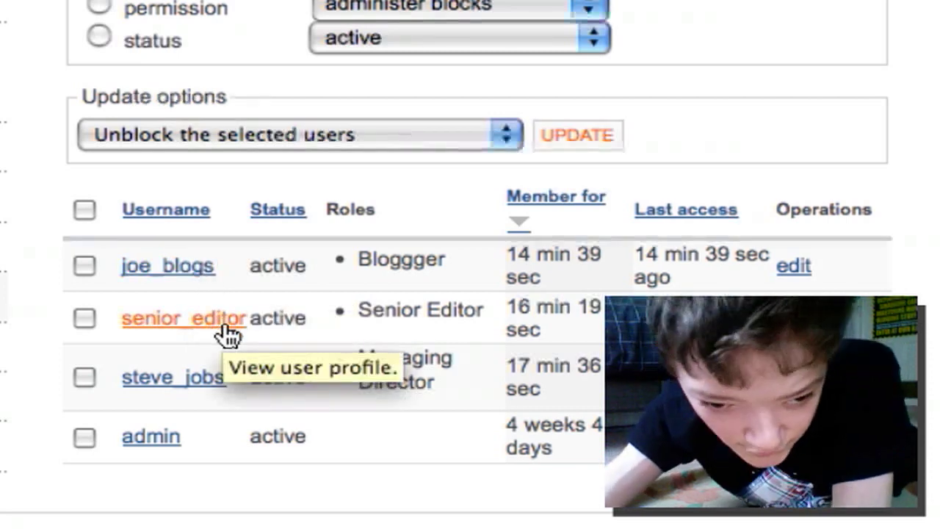
pyautogui.click(216, 382)
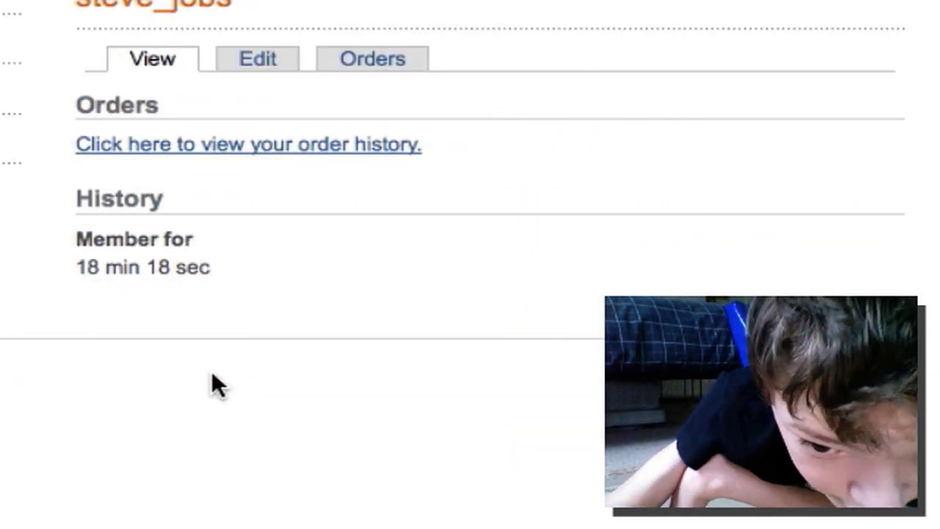
# Open the steve_jobs edit form and confirm Active status and the ticked Managing Director role.
pyautogui.moveTo(197, 346); pyautogui.dragTo(219, 20)
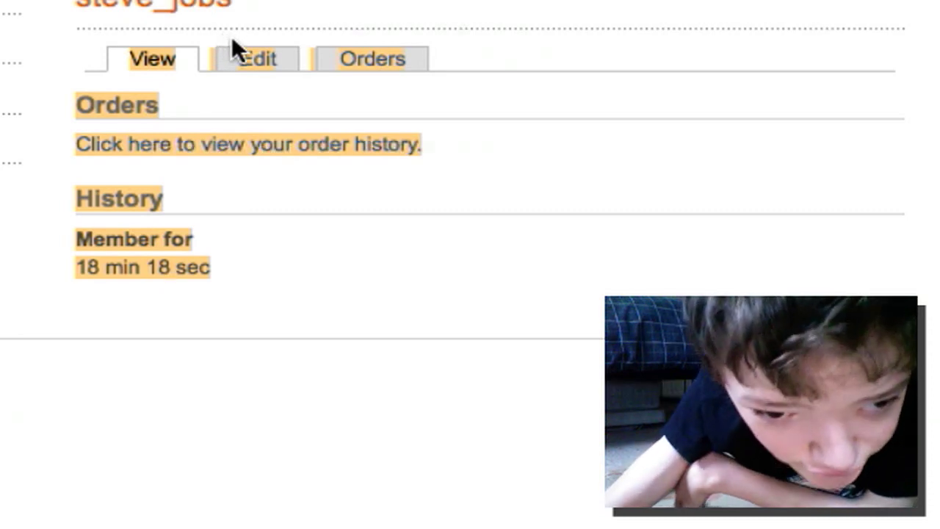
pyautogui.click(242, 59)
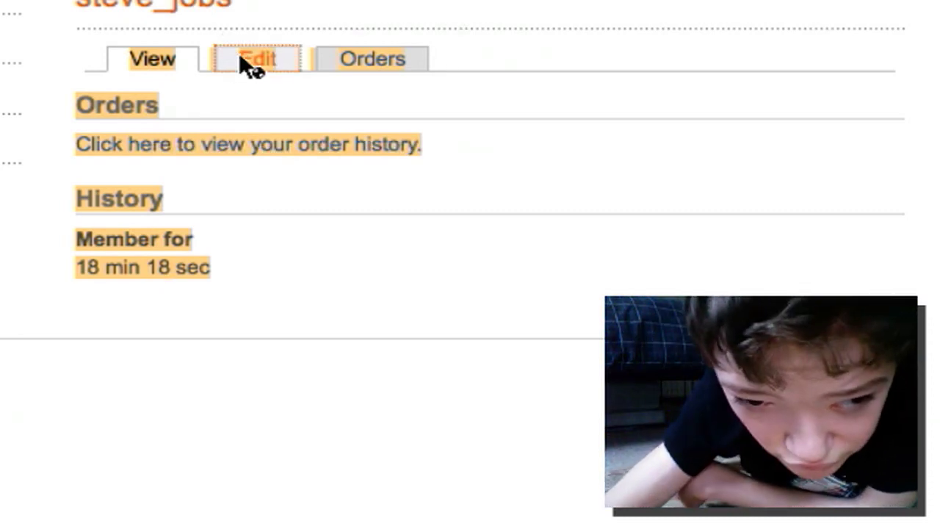
pyautogui.scroll(-6, 238, 52)
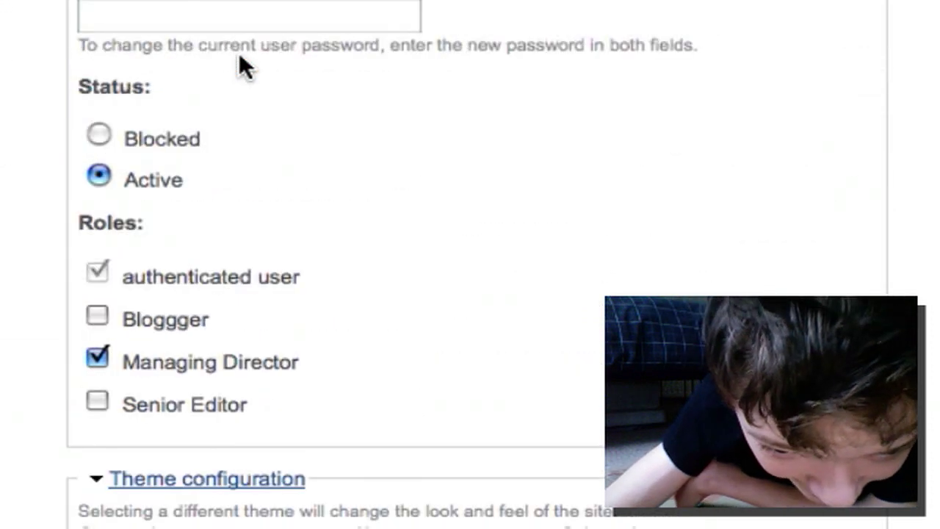
pyautogui.scroll(-5, 239, 55)
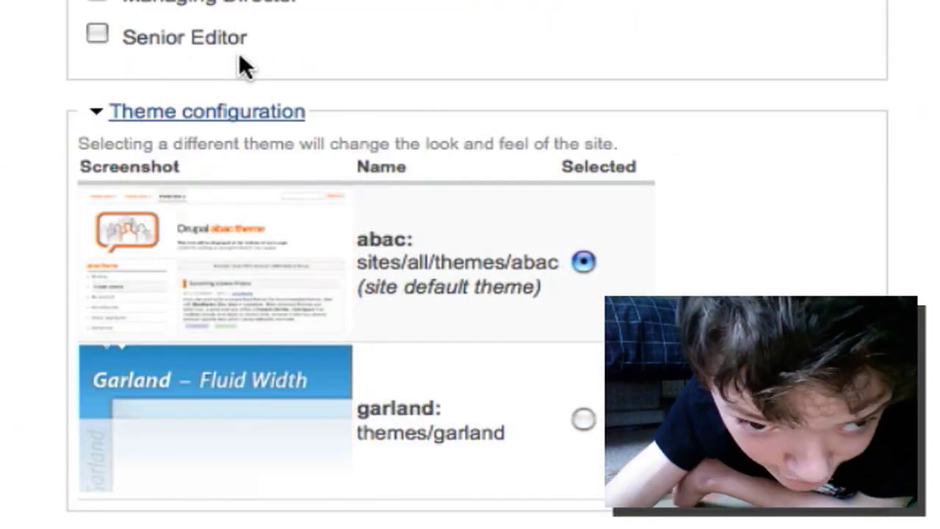
pyautogui.scroll(4, 239, 54)
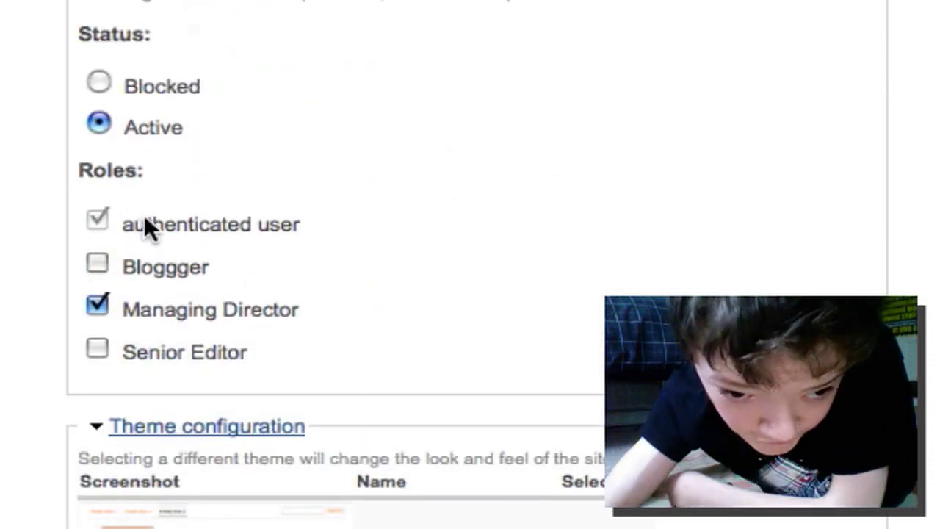
pyautogui.moveTo(145, 217); pyautogui.dragTo(335, 235)
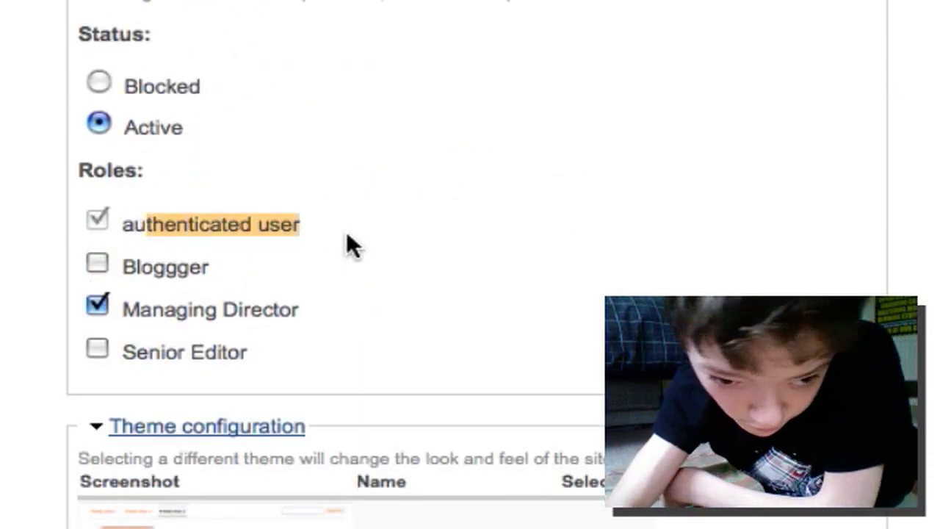
pyautogui.click(347, 235)
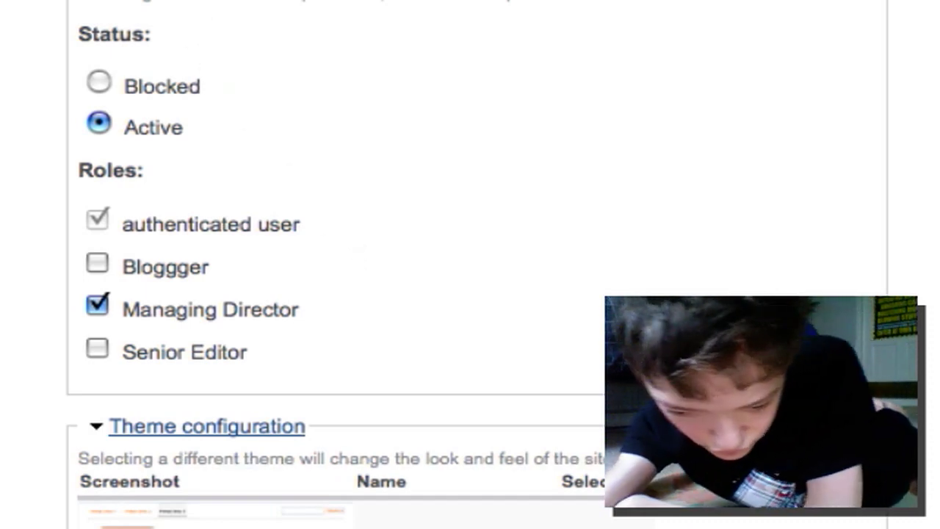
pyautogui.scroll(1, 470, 221)
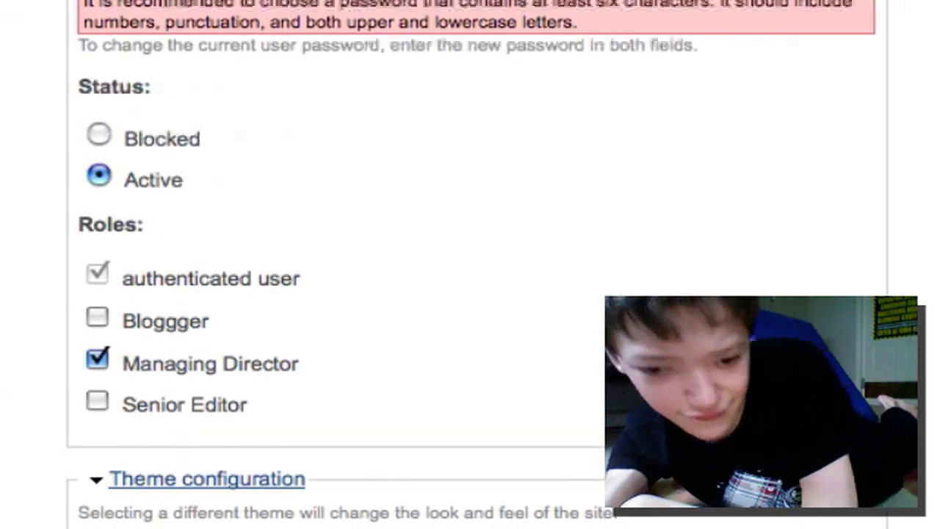
pyautogui.write('a')
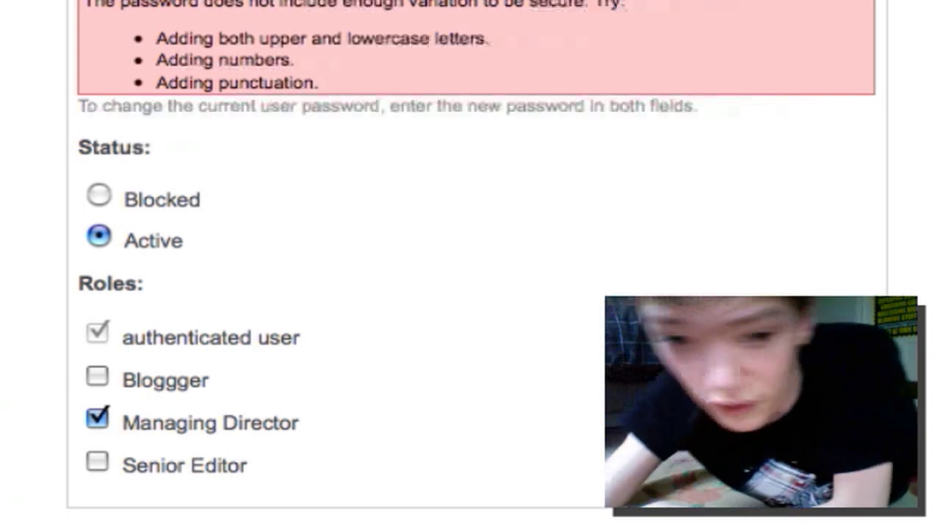
pyautogui.scroll(-10, 470, 220)
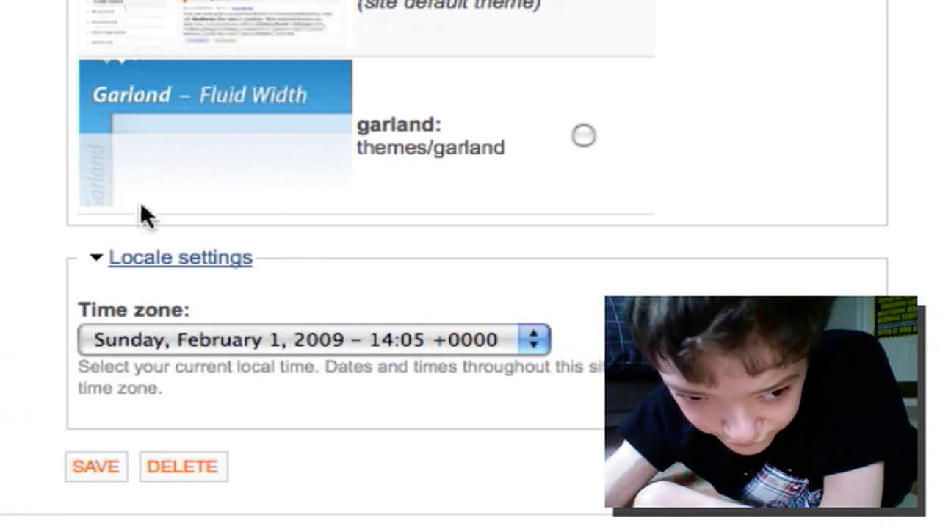
# Save the steve_jobs account settings.
pyautogui.click(115, 474)
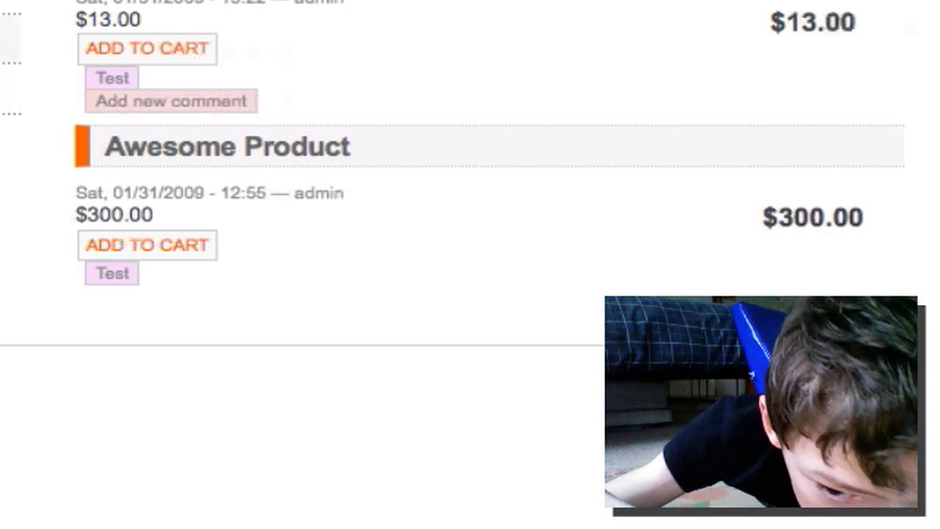
# Open the Create content page via keyboard, then go back to the product listing.
pyautogui.press('Tab')
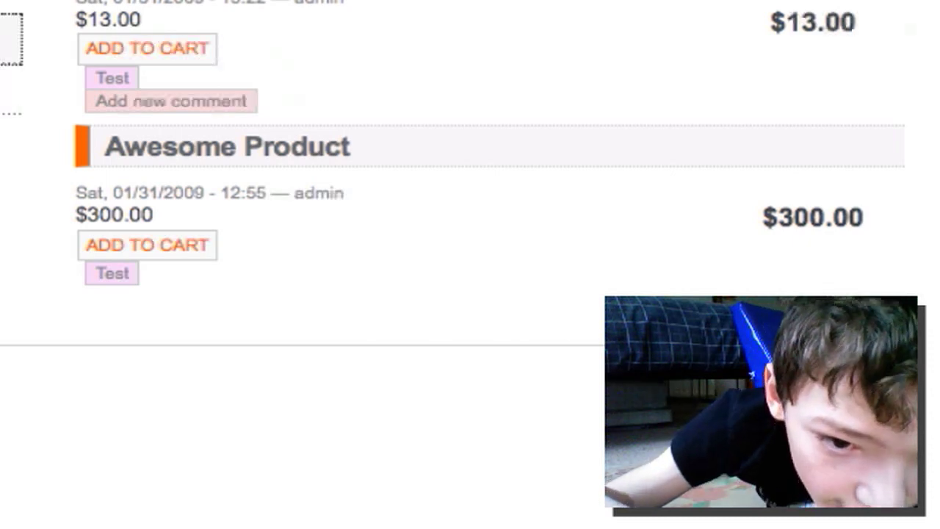
pyautogui.press('Return')
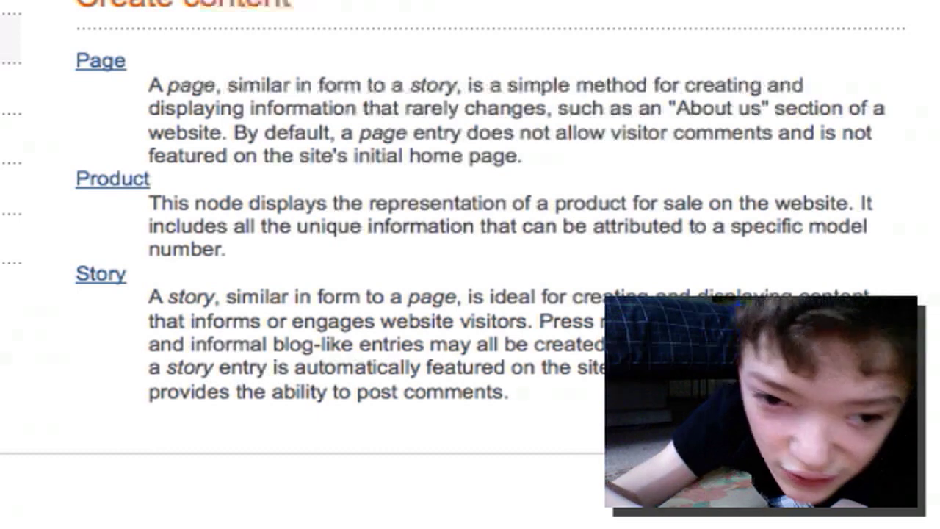
pyautogui.hotkey('alt', 'Left')
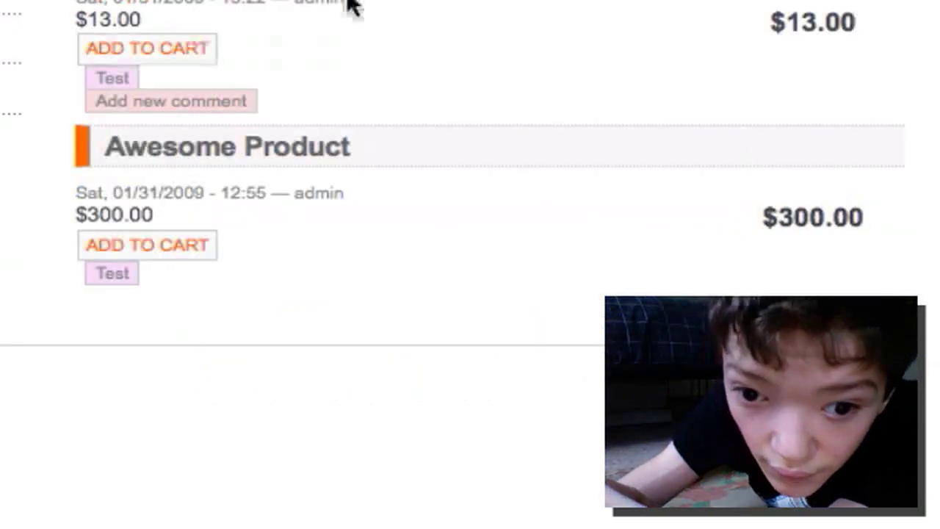